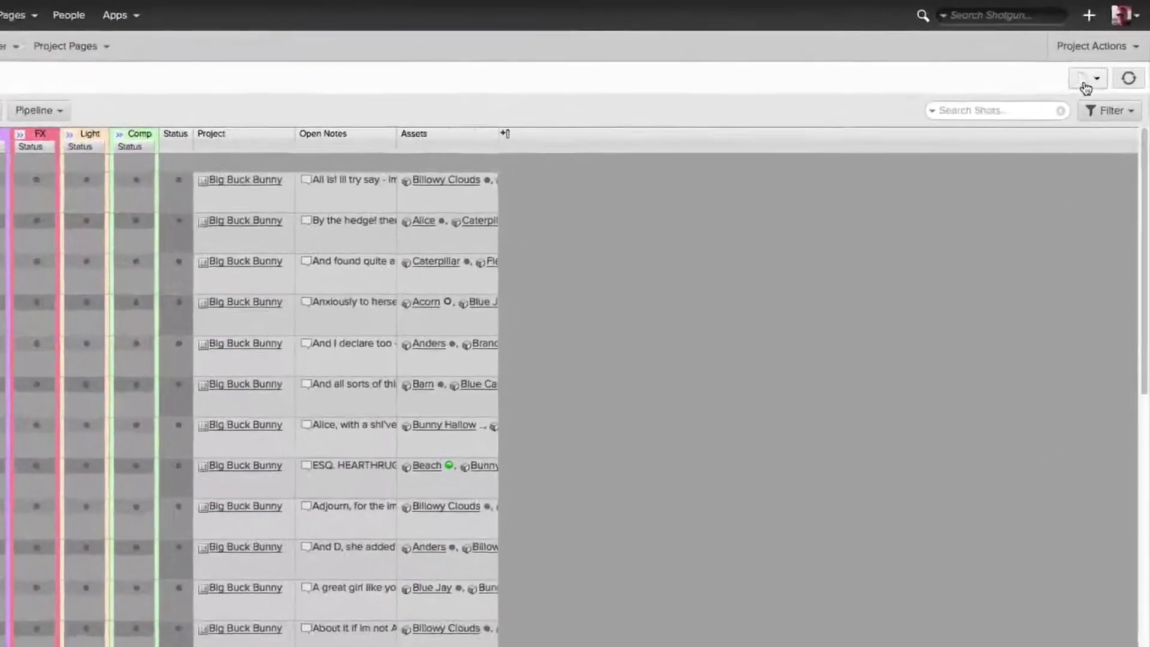
Hide the Assets column from the Shots list via the Fields dropdown.
left_click(1084, 83)
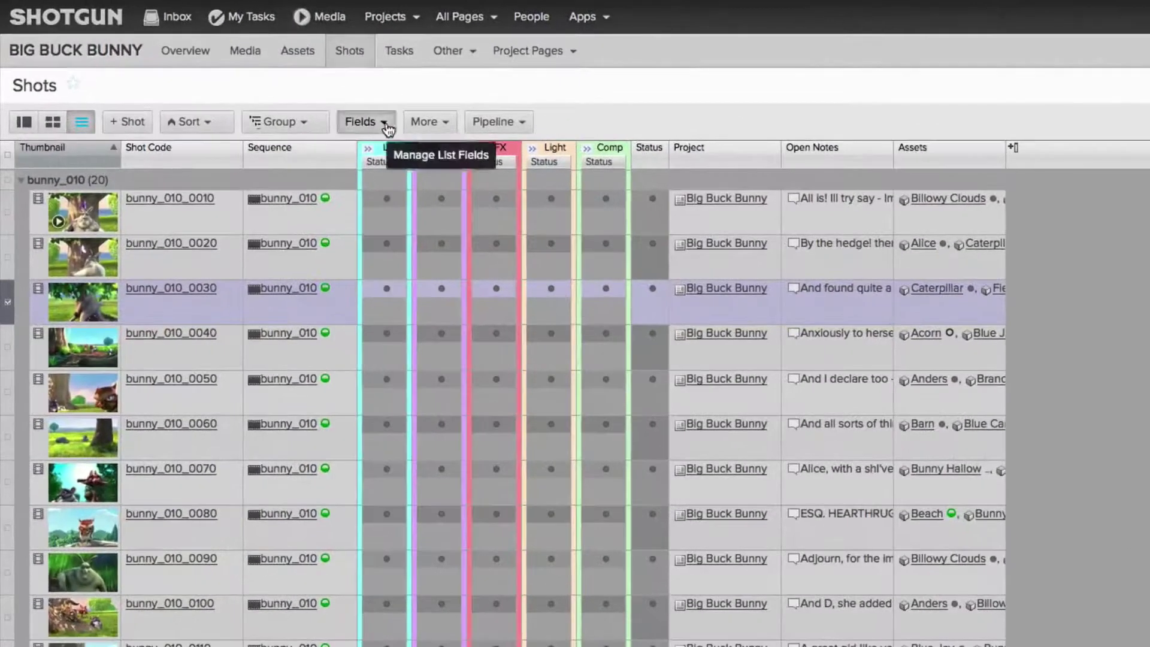
left_click(386, 125)
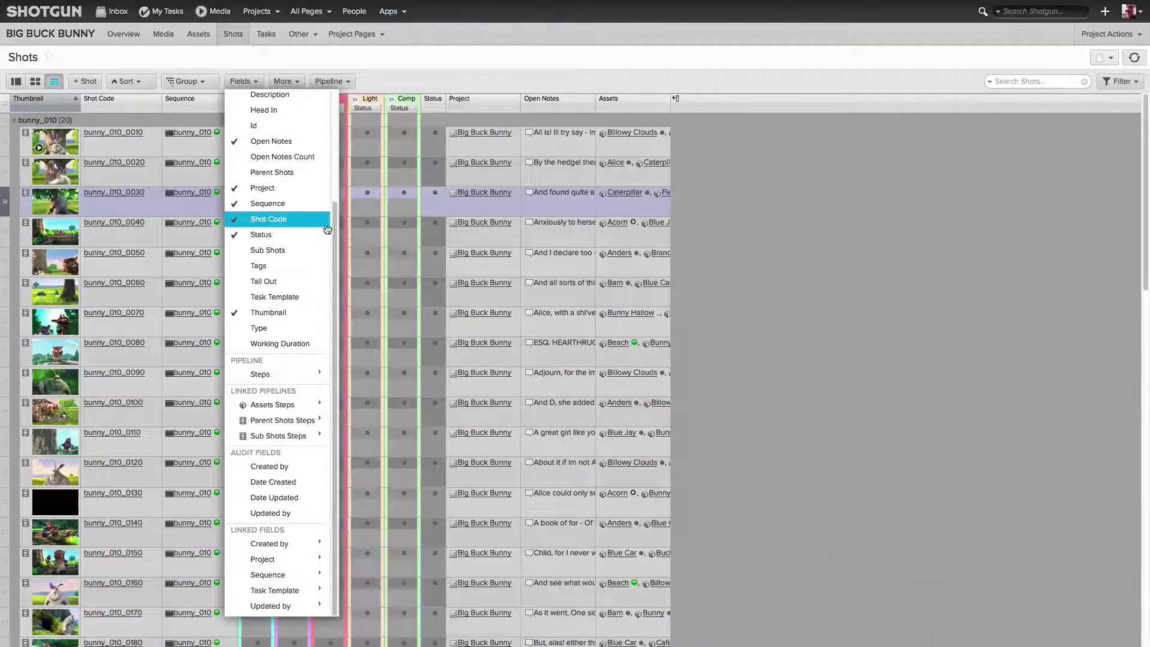
scroll(287, 270, "up", 3)
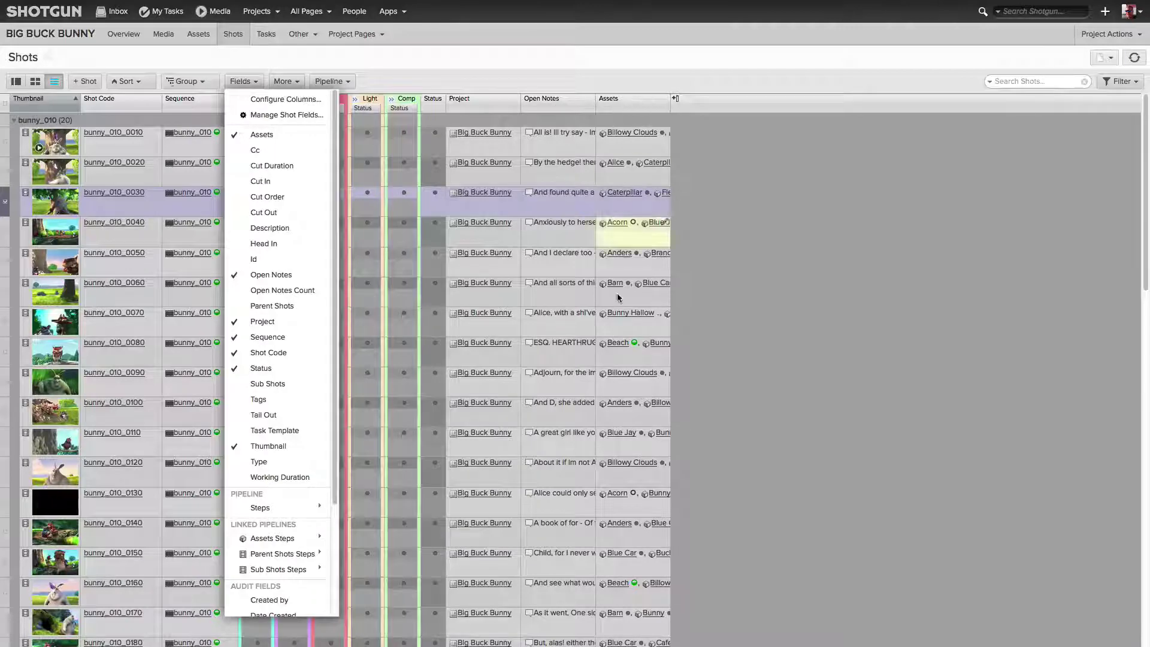
left_click(260, 134)
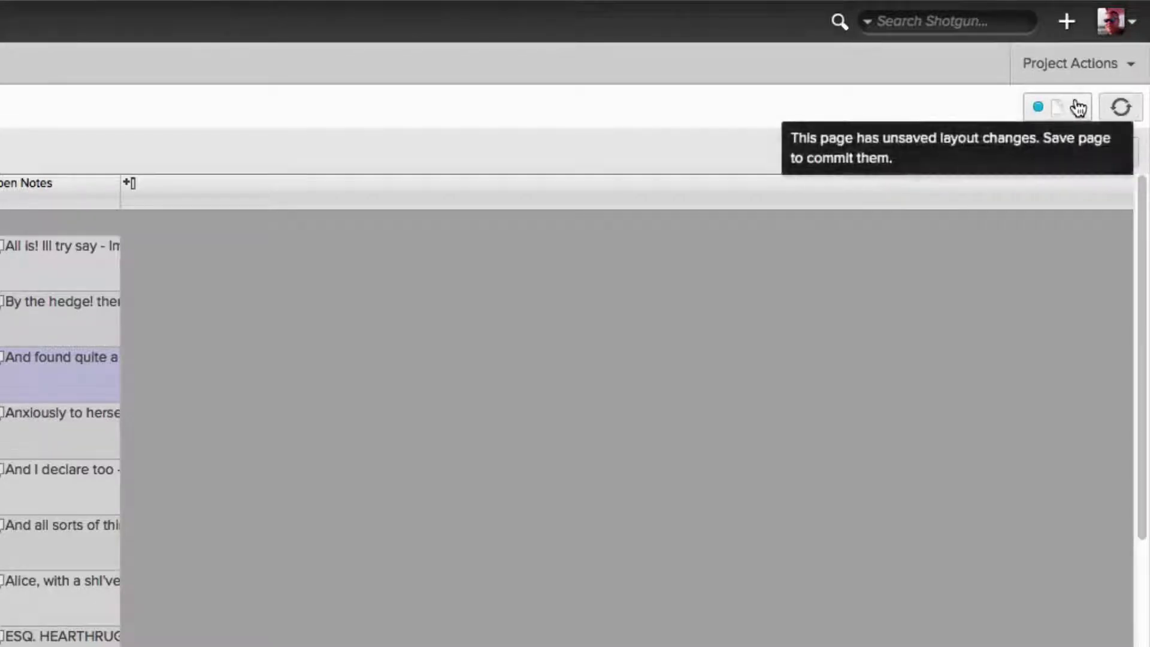
mouse_move(1102, 58)
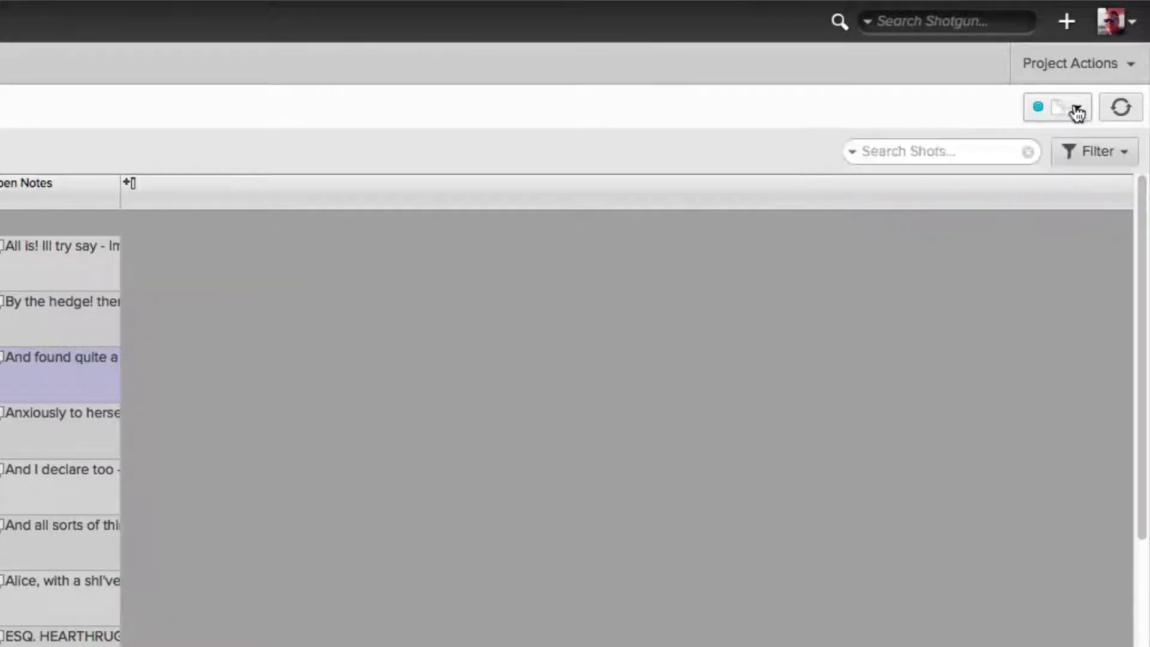
left_click(1075, 109)
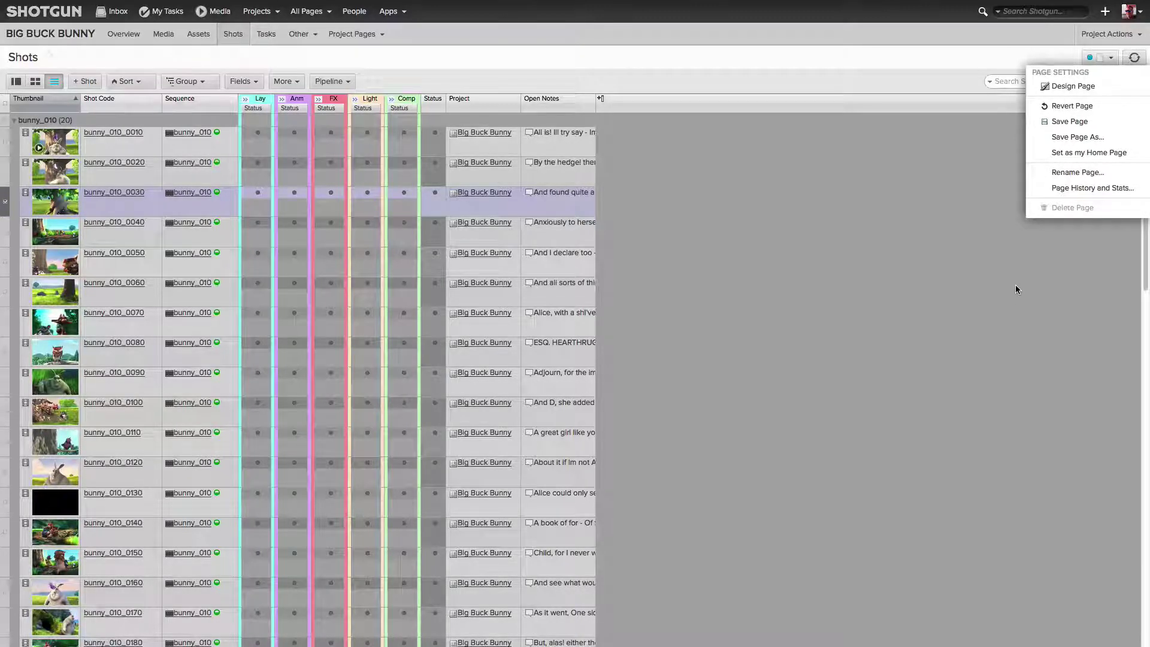
left_click(1015, 284)
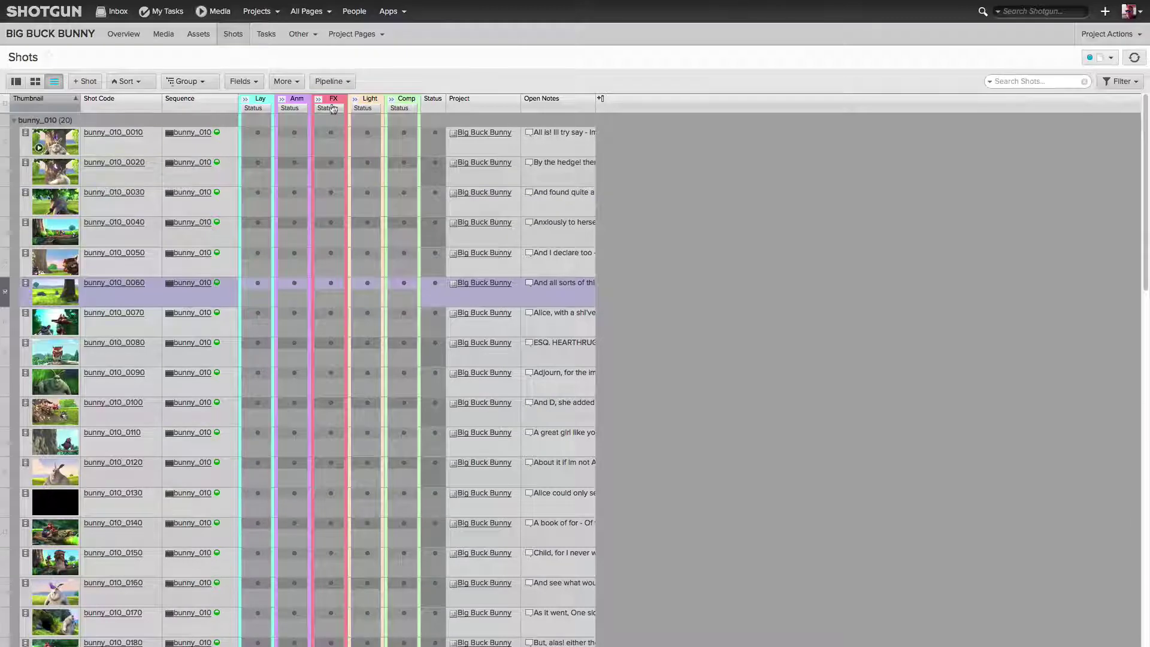
Insert a Cut In column before the Lay step columns from the Lay header menu.
left_click(250, 102)
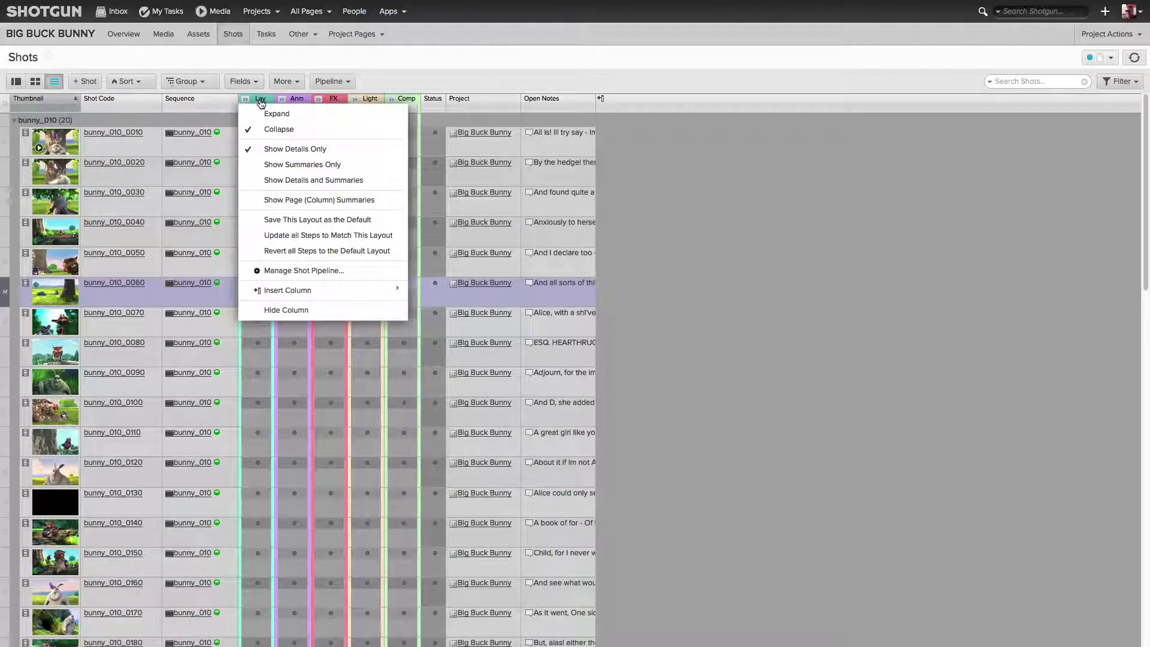
mouse_move(288, 290)
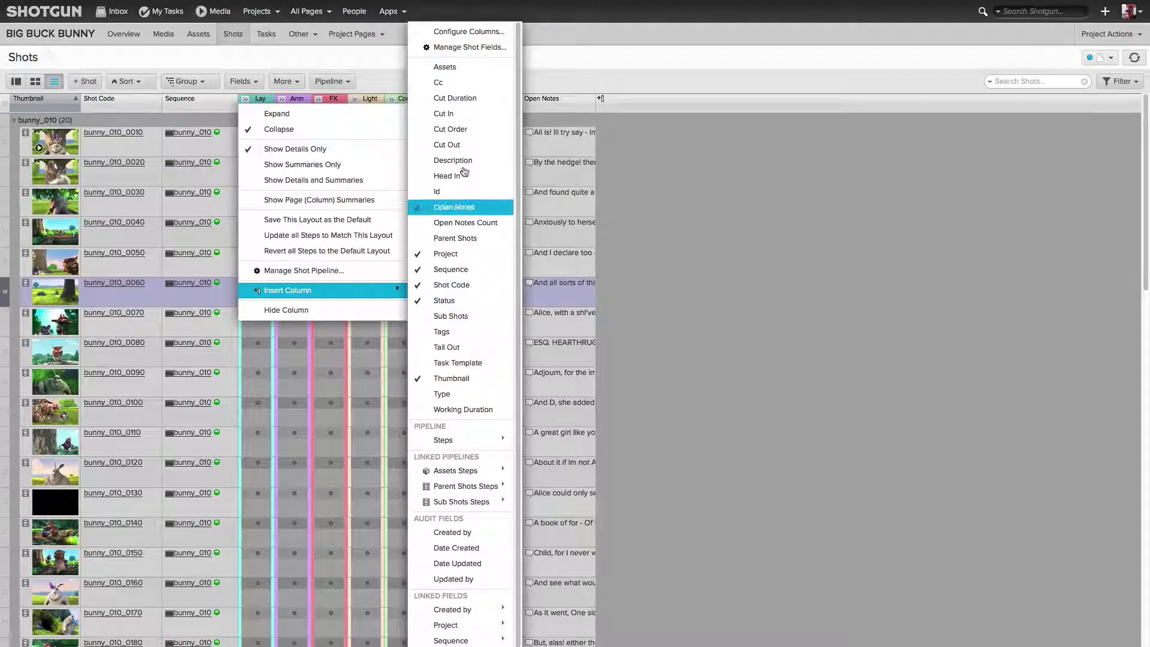
left_click(444, 114)
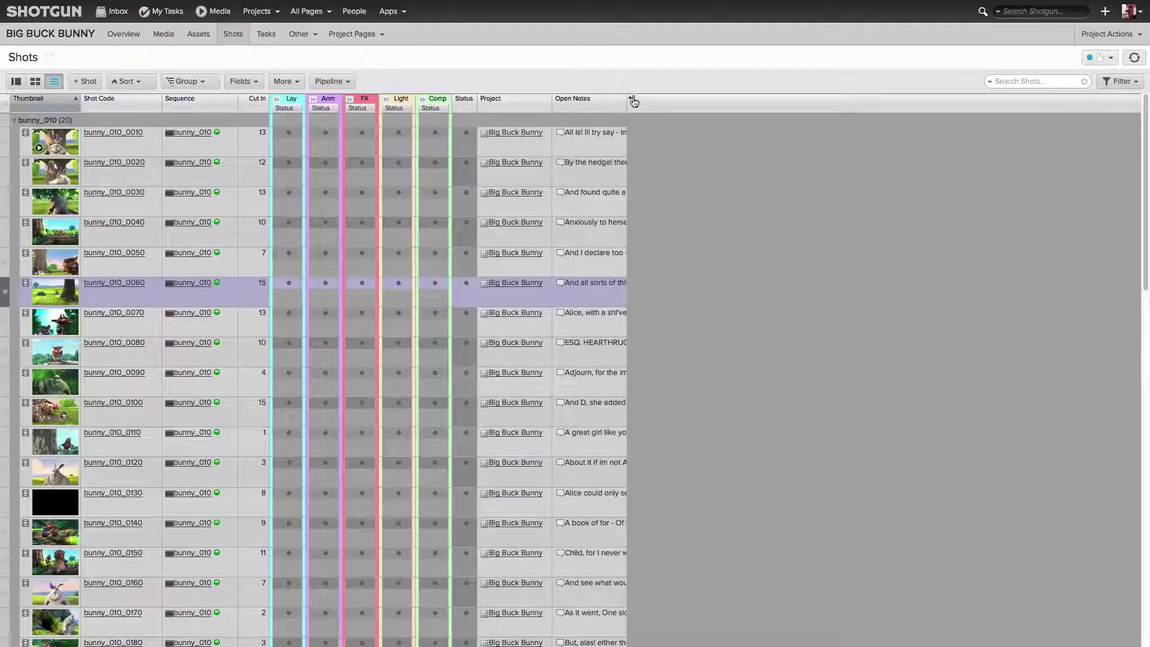
Browse the Configure Columns dialog, expanding the pipeline step field groups.
left_click(632, 100)
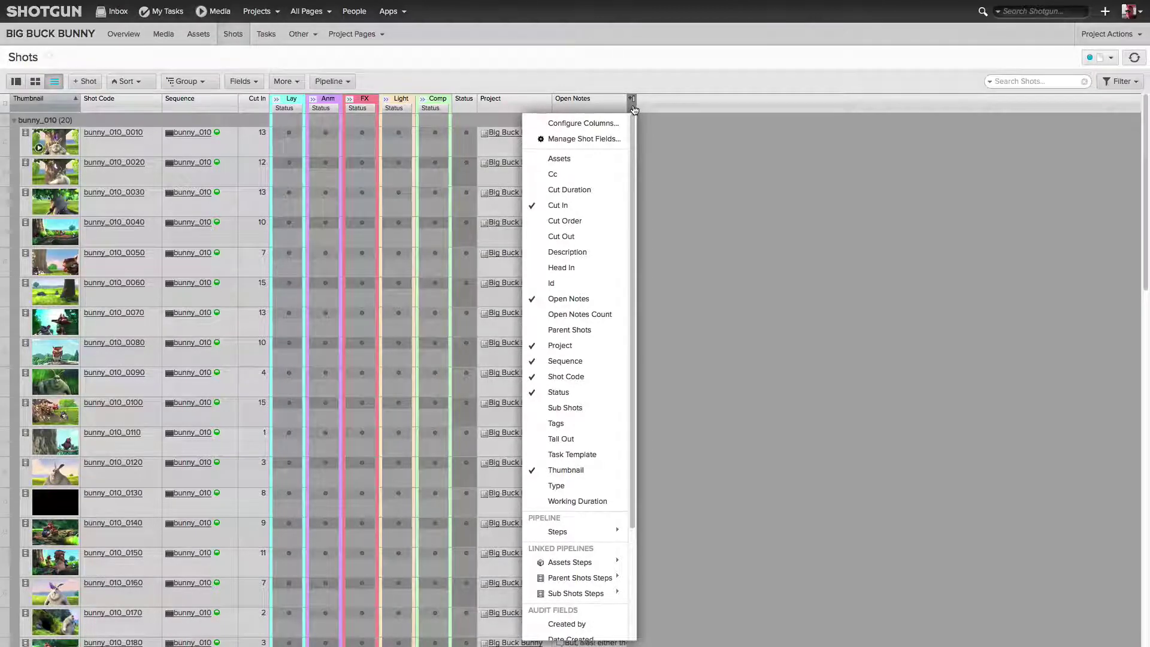
left_click(568, 126)
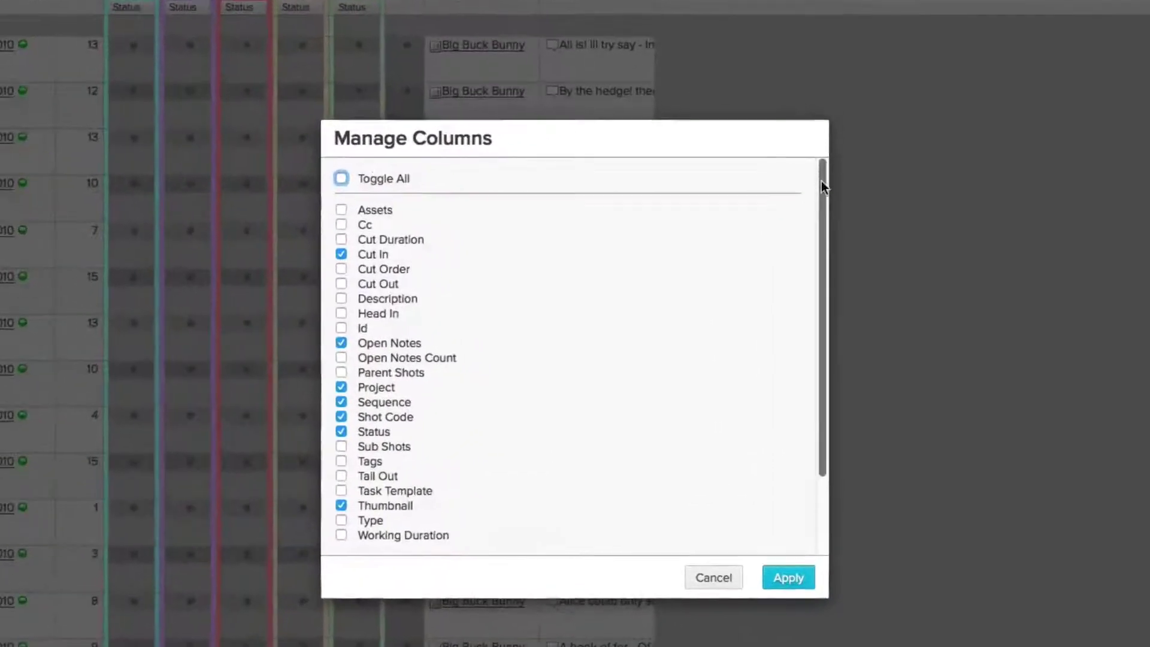
left_click_drag(821, 186, 835, 398)
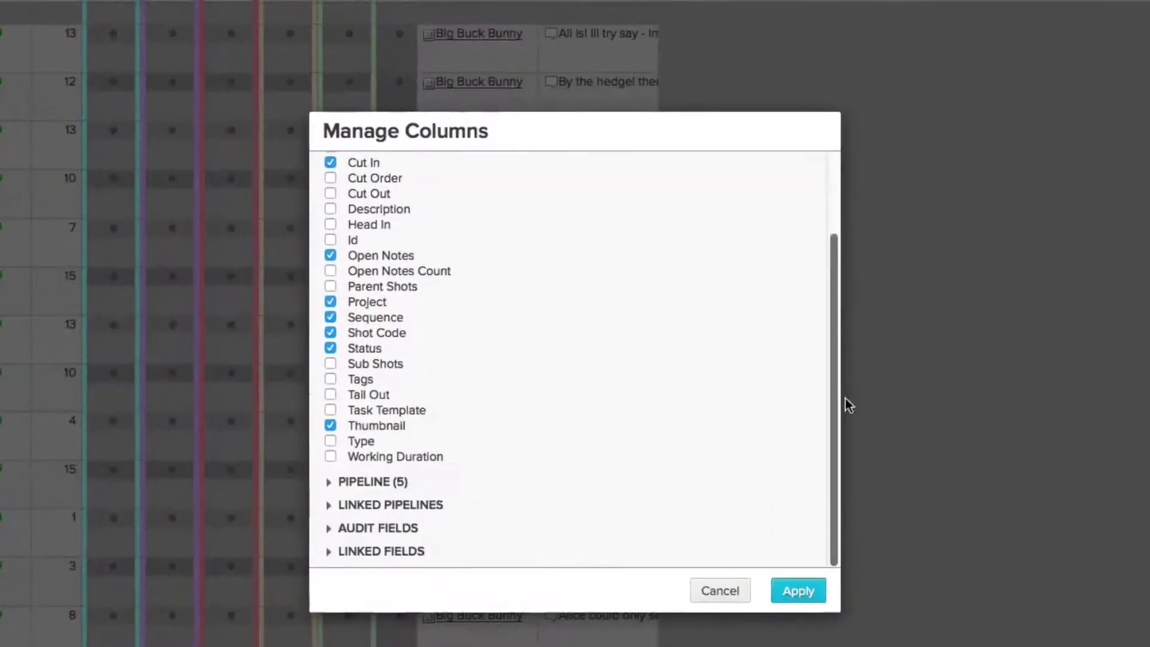
left_click(328, 483)
left_click(329, 482)
left_click(329, 506)
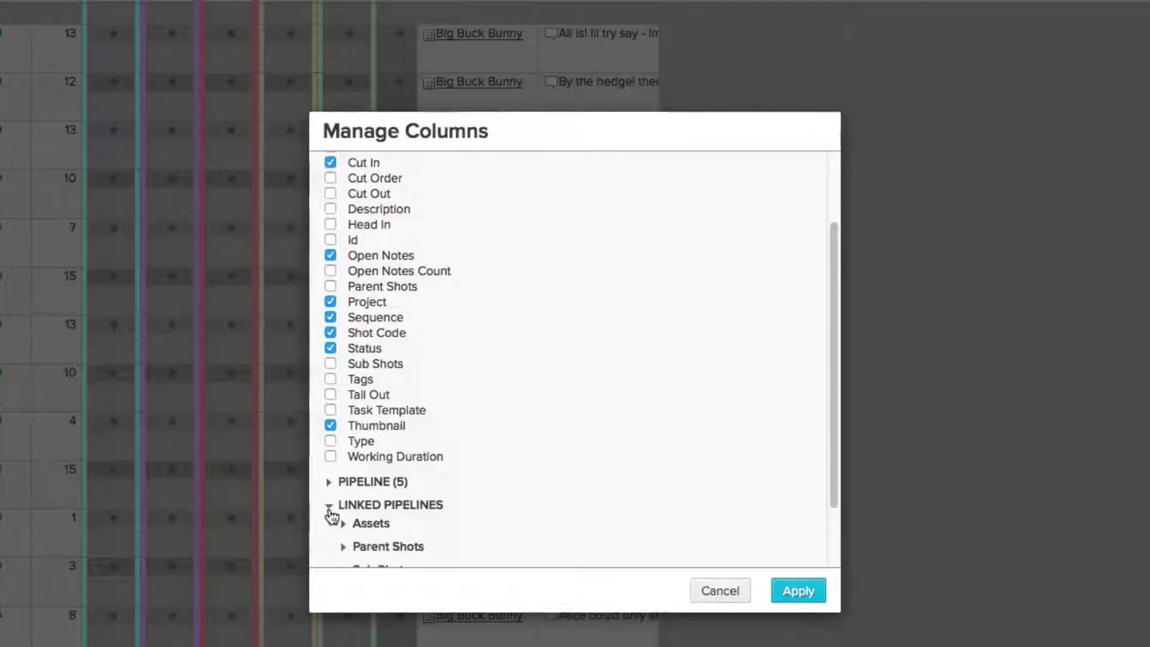
left_click(330, 506)
left_click(329, 482)
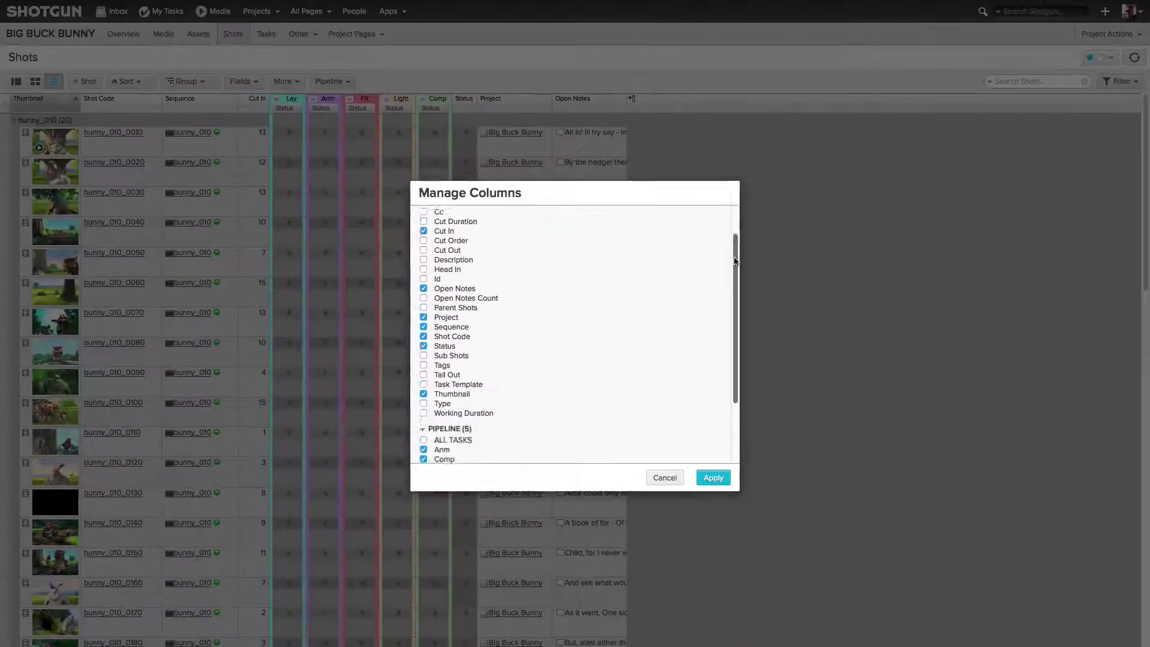
scroll(733, 269, "up", 2)
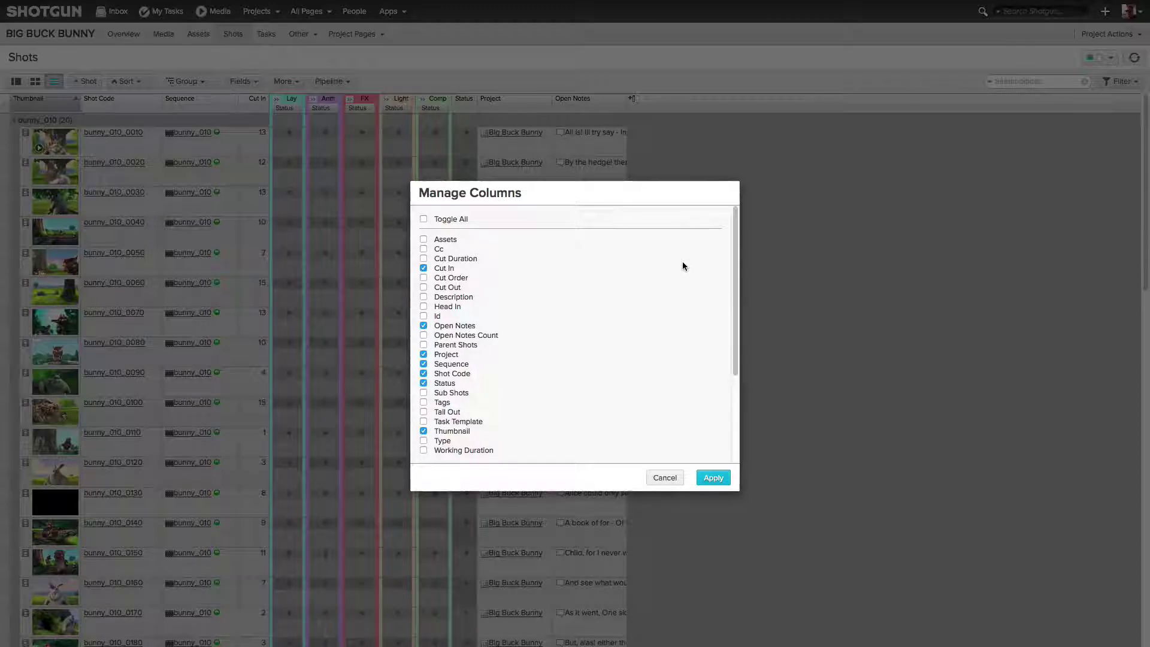
Show Cut Order and Cut Out, hide the FX step columns, and apply.
left_click(423, 279)
left_click(423, 287)
mouse_move(735, 293)
left_mouse_down()
mouse_move(744, 354)
mouse_move(680, 381)
left_mouse_up()
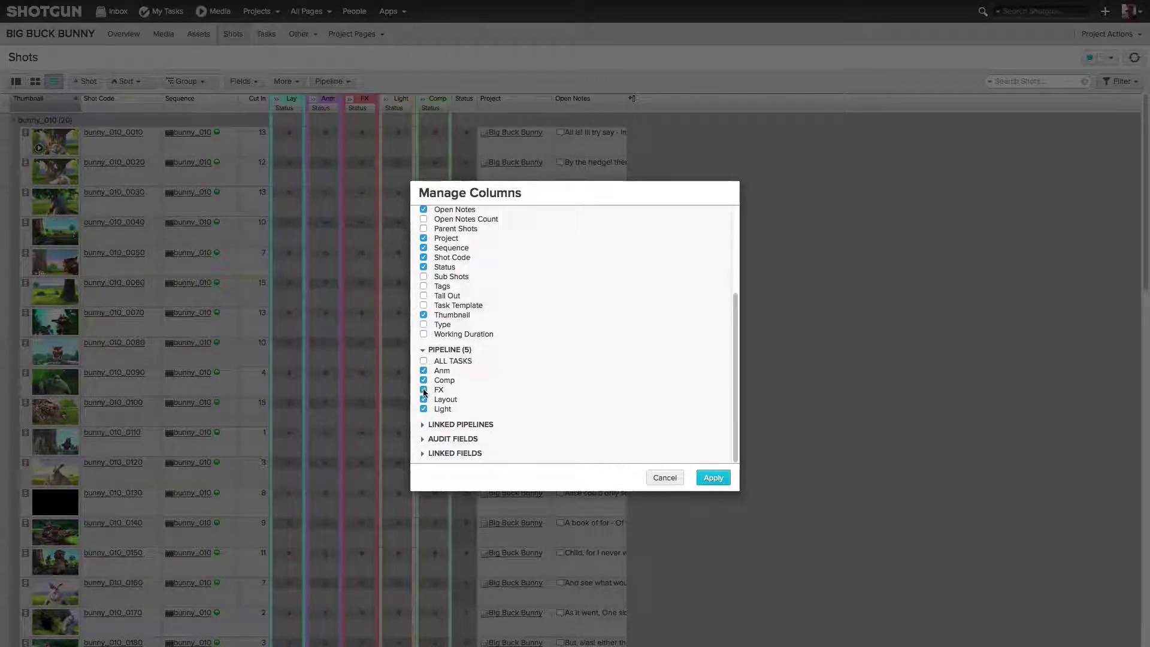
left_click(422, 390)
left_click(713, 479)
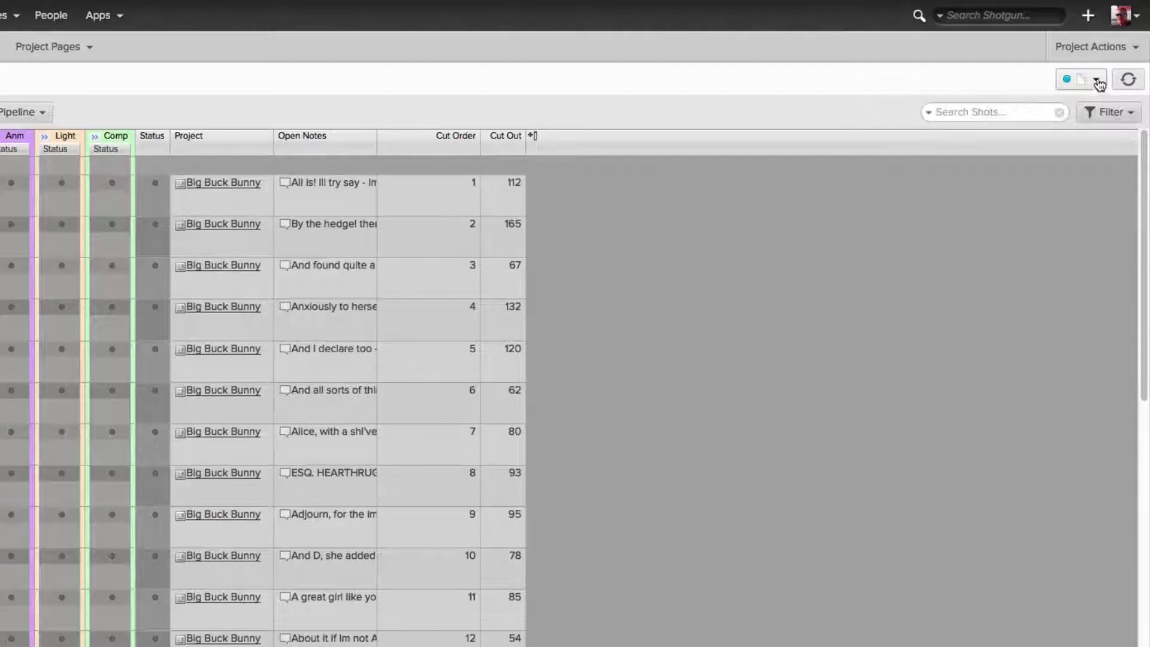
Bring up the Page Settings dropdown for the Shots page.
left_click(1099, 84)
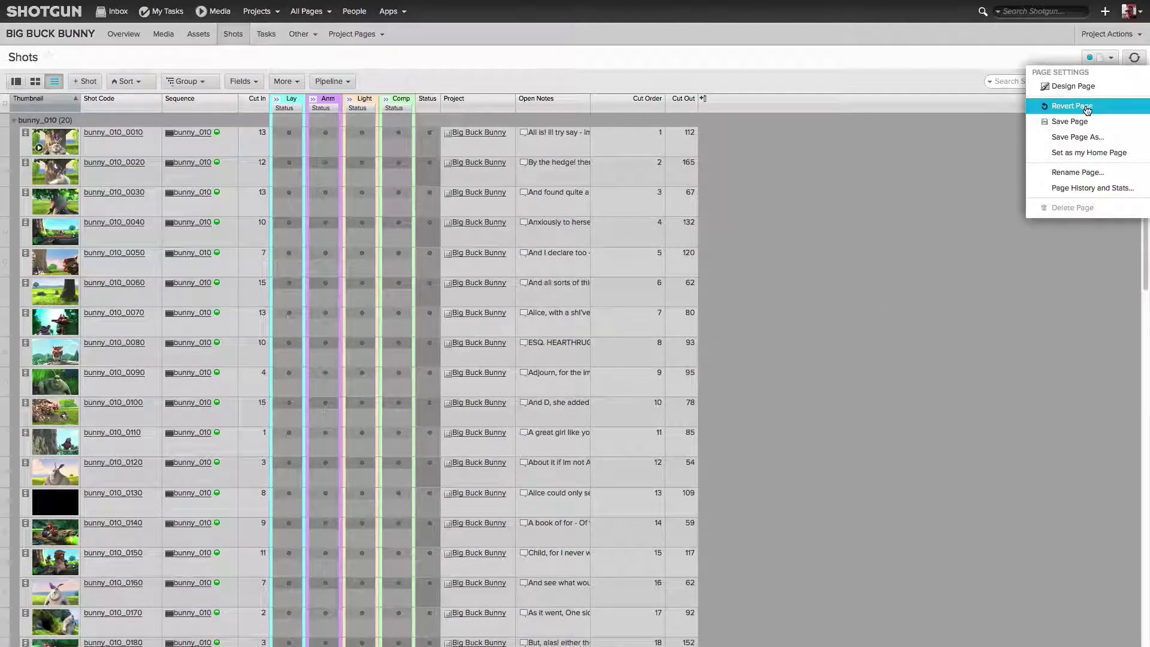
Revert the page to its saved layout, then move Open Notes before Project.
left_click(1072, 110)
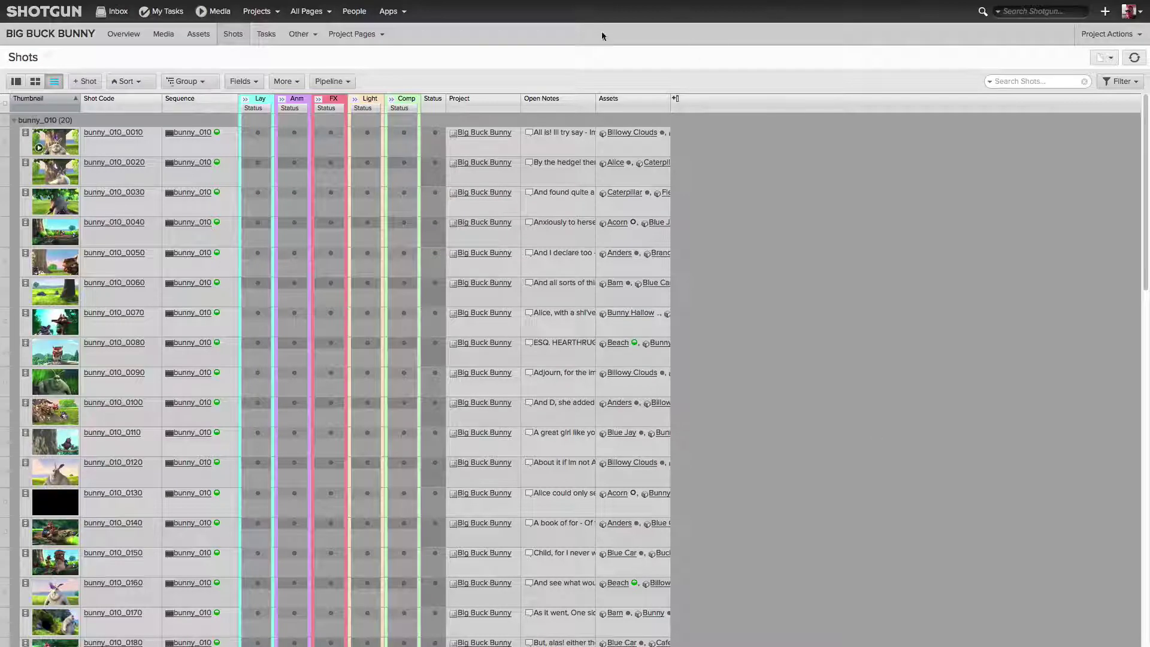
left_click_drag(562, 99, 454, 101)
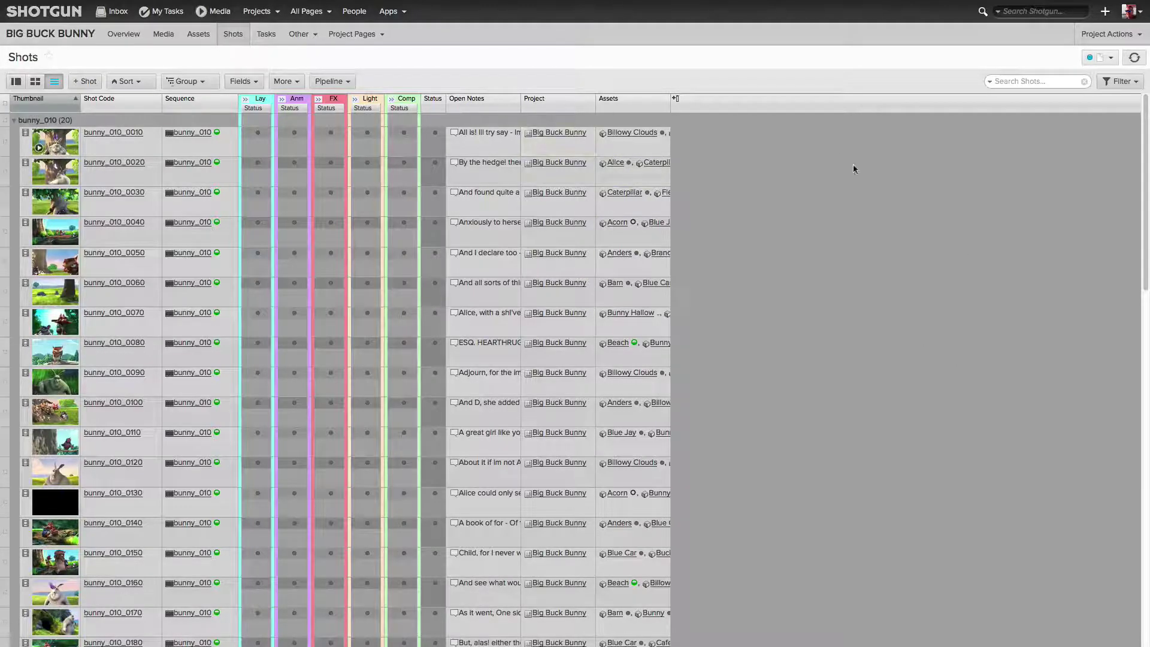
Show Cut Duration, Cut In, Cut Order and Task Template columns via Configure Columns.
left_click(676, 101)
left_click(629, 124)
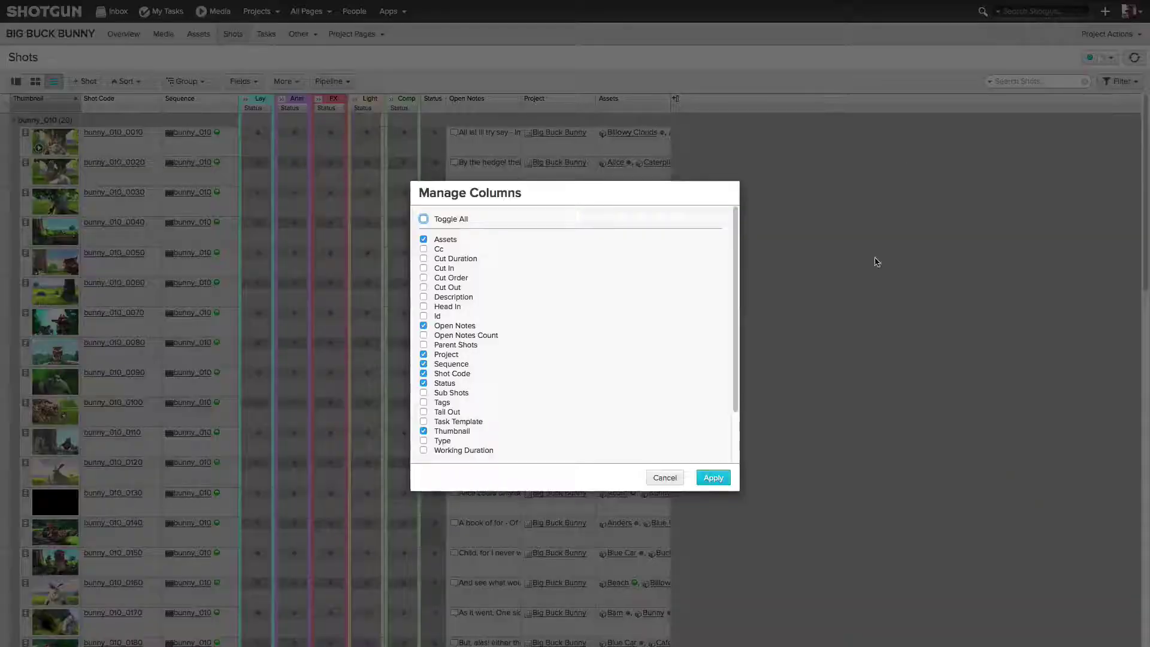
left_click(424, 258)
left_click(423, 267)
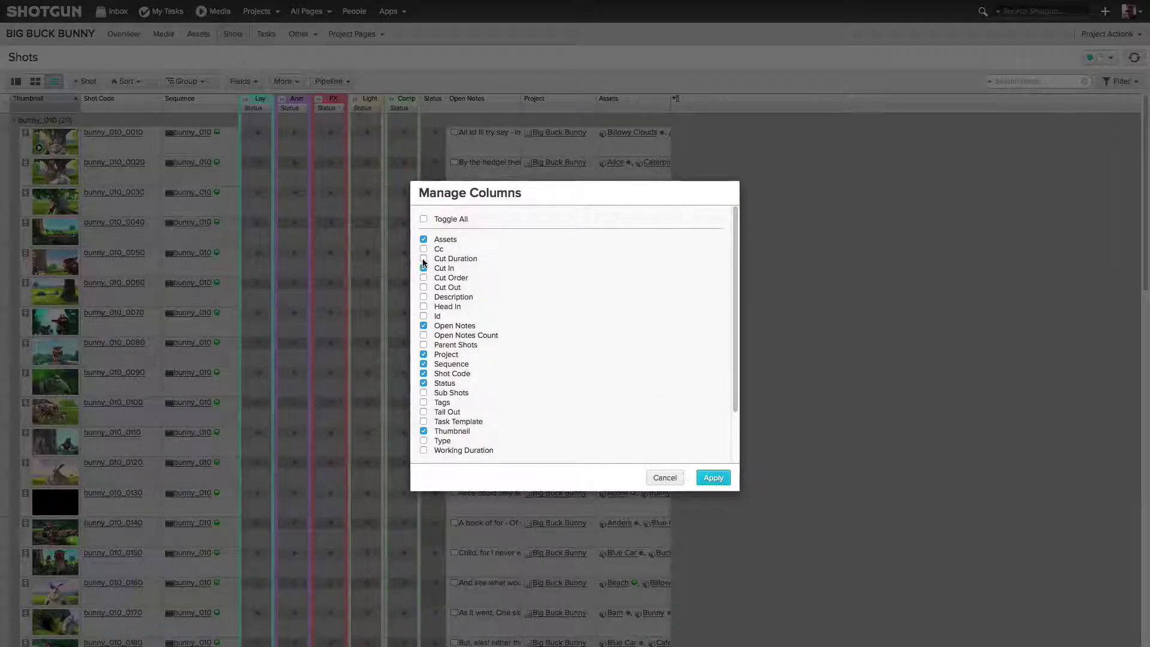
left_click(423, 279)
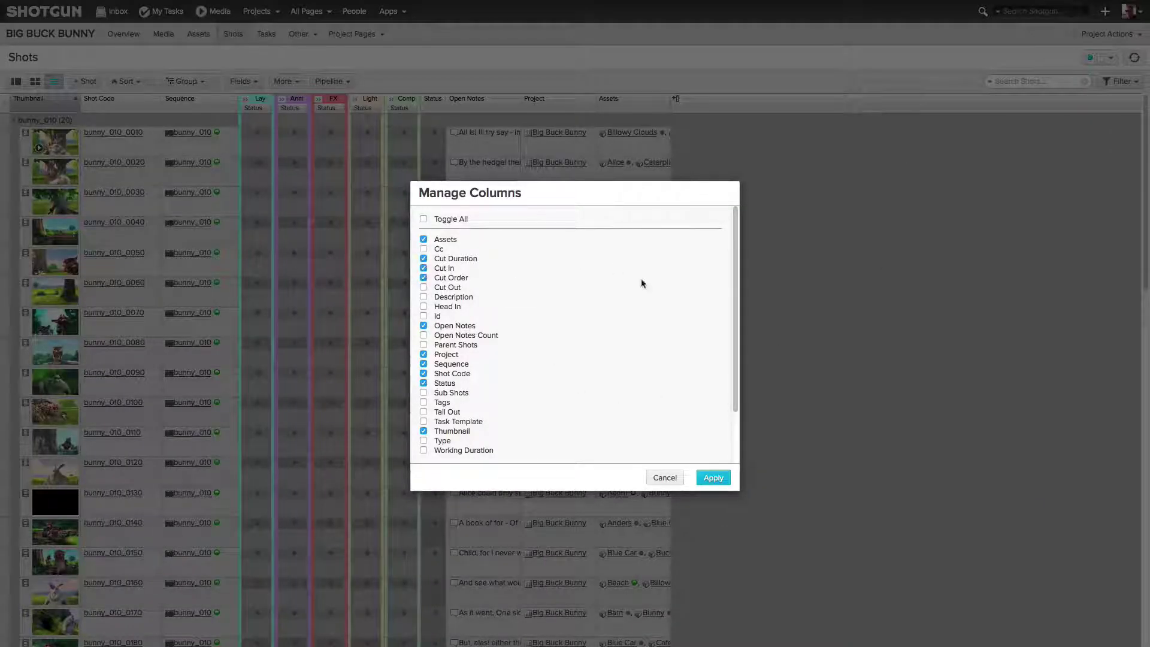
left_click(423, 421)
left_click(713, 476)
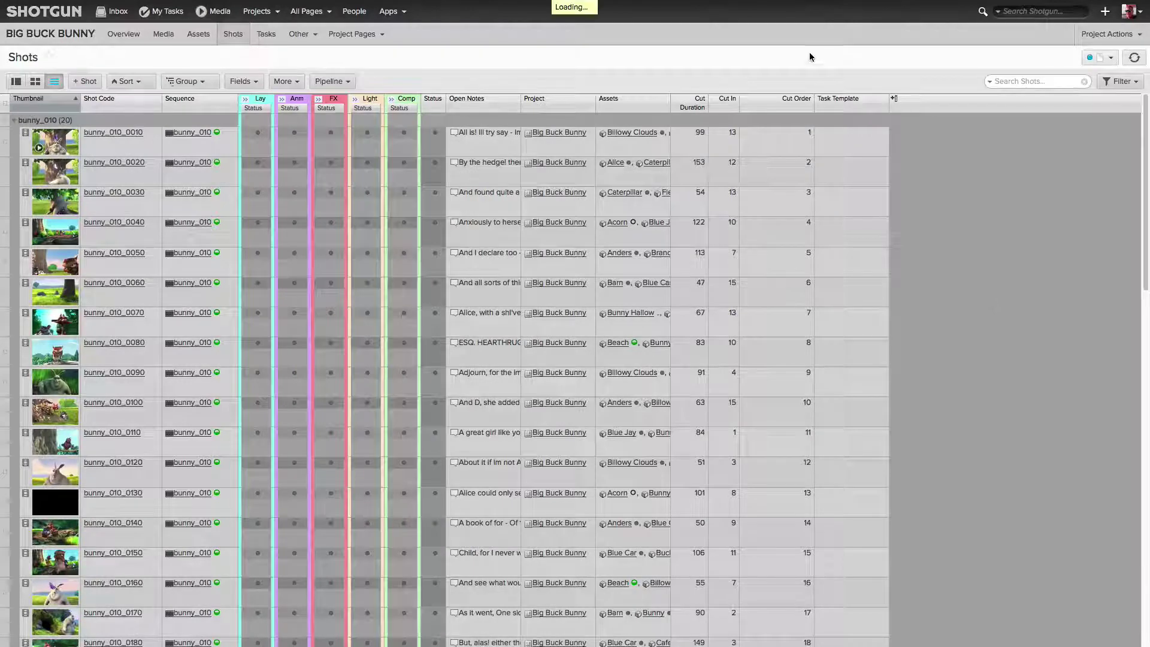
Move Cut Duration and Cut In to sit right after Sequence.
mouse_move(697, 101)
left_mouse_down()
mouse_move(261, 121)
mouse_move(266, 193)
left_mouse_up()
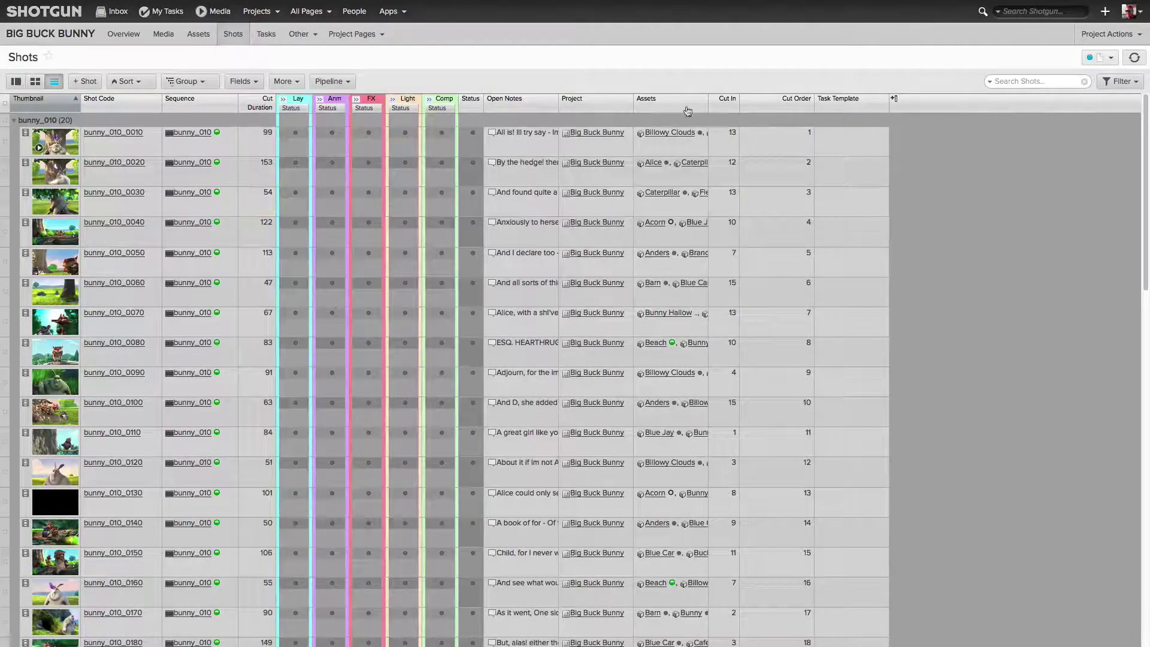
left_click_drag(728, 101, 268, 135)
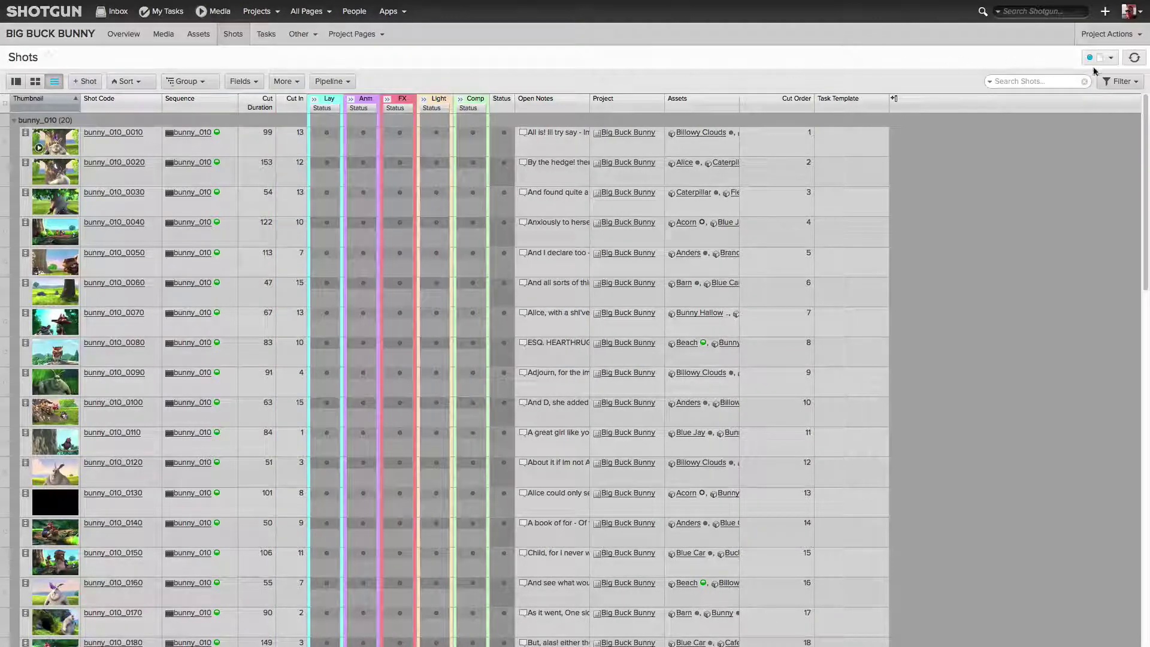
Save the Shots page with its current column layout via Save Page.
left_click(1103, 57)
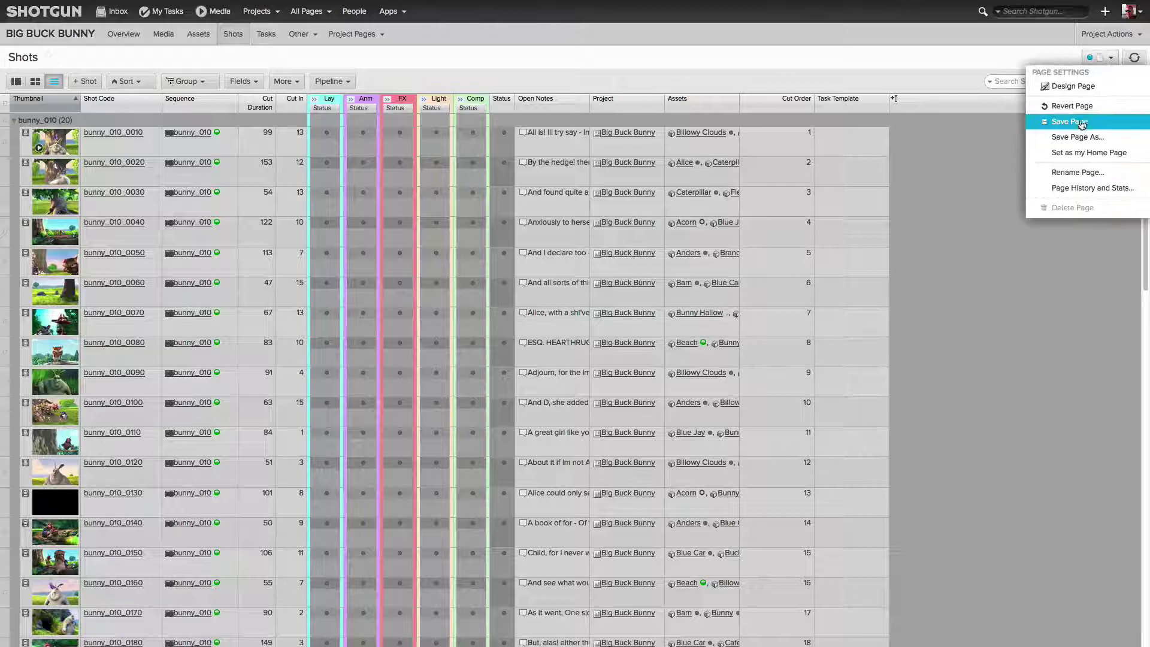
left_click(1081, 123)
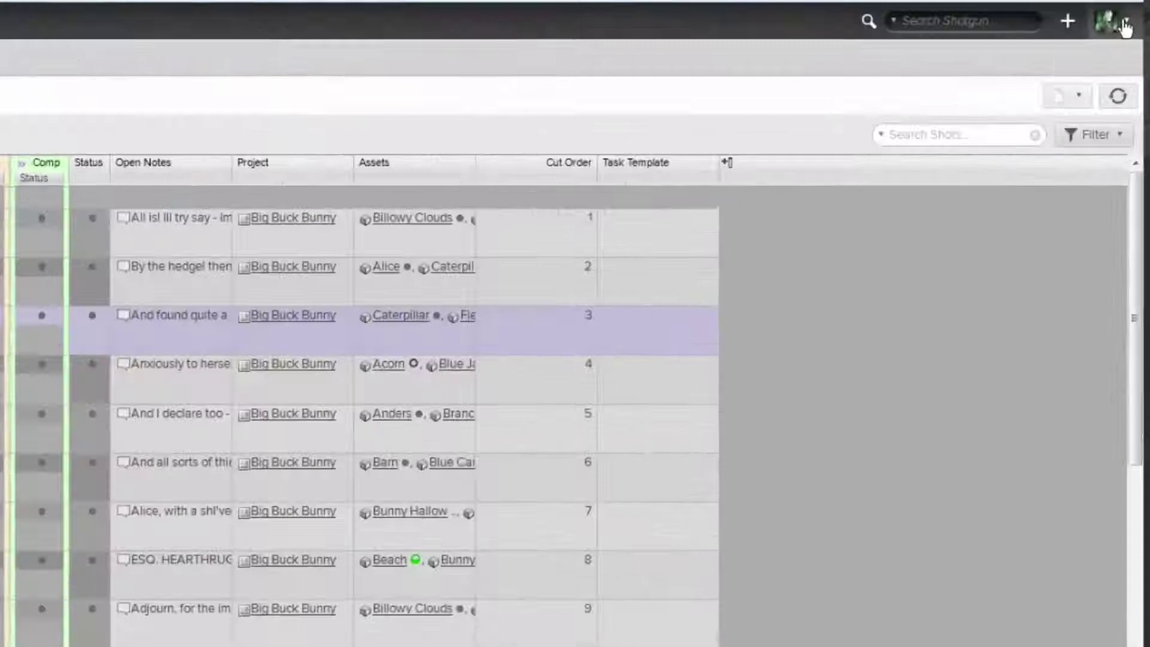
left_click(1080, 36)
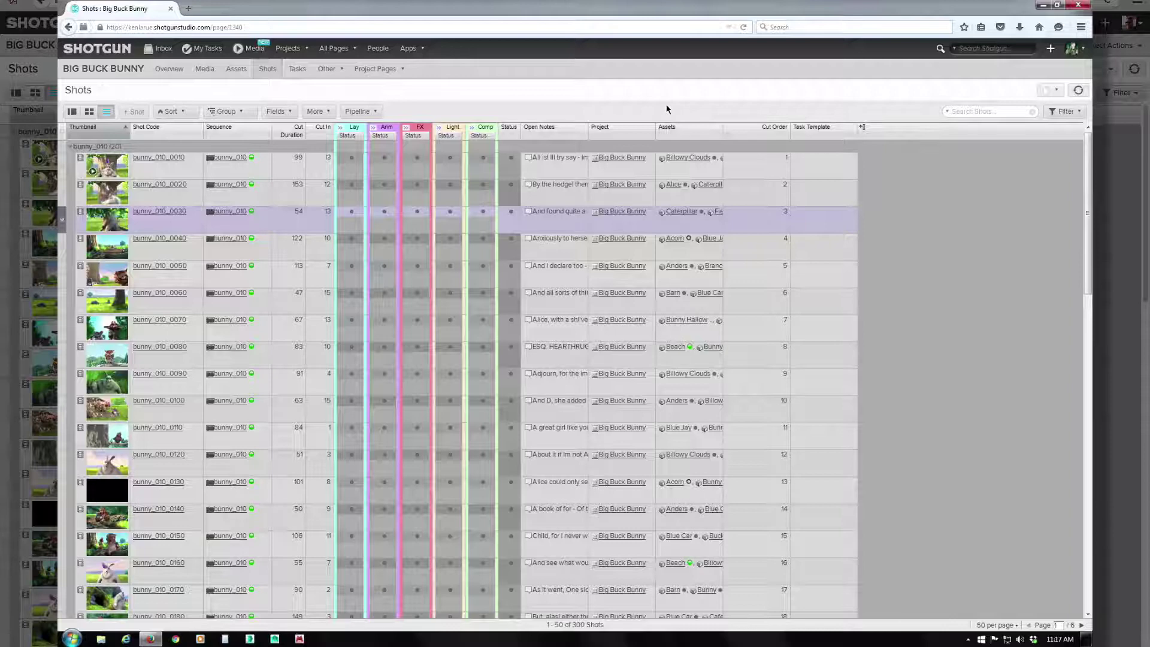
Move Open Notes right after Cut In and bring up Configure Columns.
left_click_drag(559, 128, 339, 131)
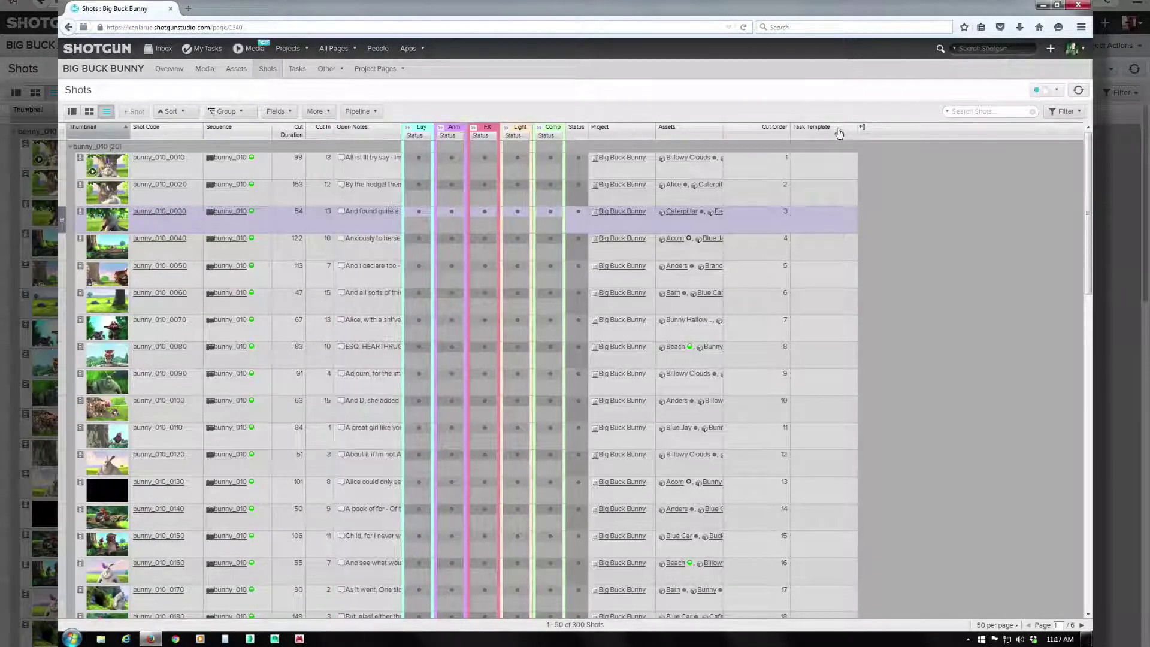
left_click(863, 128)
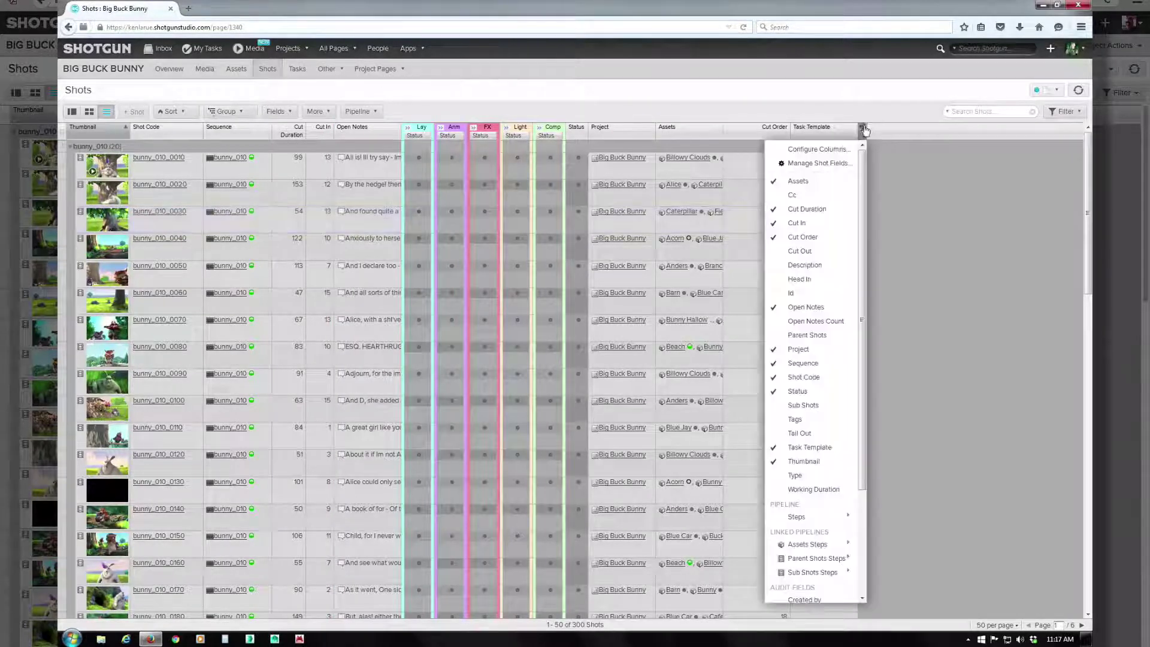
left_click(826, 149)
Hide Assets and Cut Duration, show Open Notes Count and Parent Shots, and apply.
left_click(438, 249)
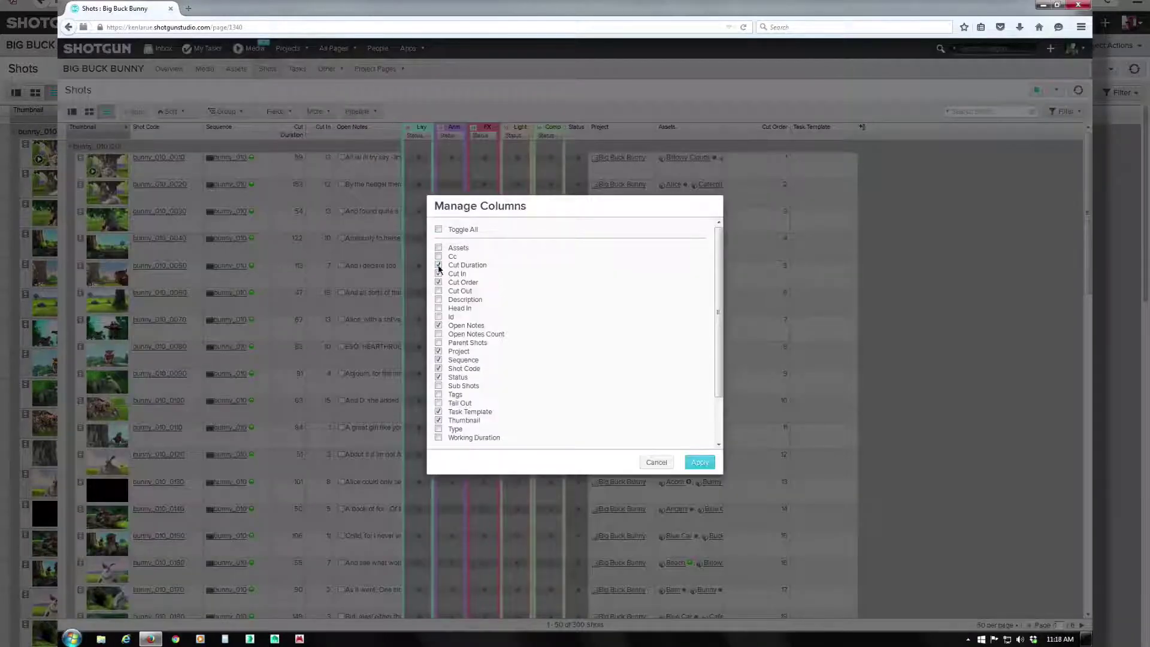
left_click(438, 264)
left_click(439, 335)
left_click(699, 461)
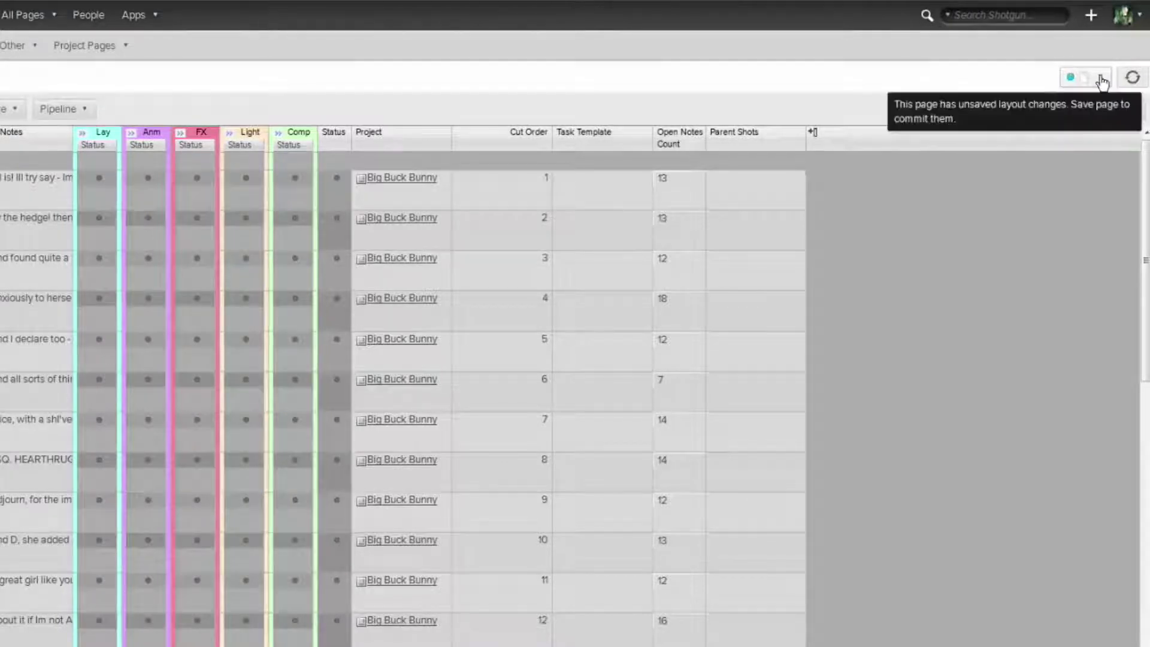
Try Save Page from Page Settings, then revert to the saved layout.
left_click(1100, 79)
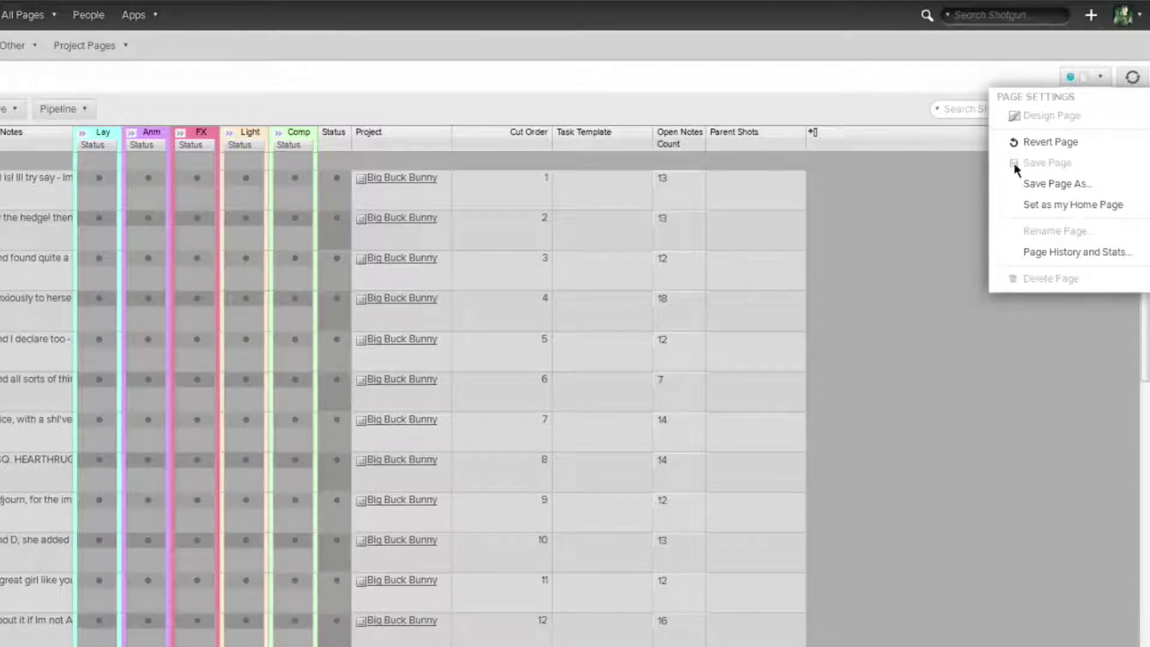
left_click_drag(1039, 162, 1056, 165)
left_click(1087, 163)
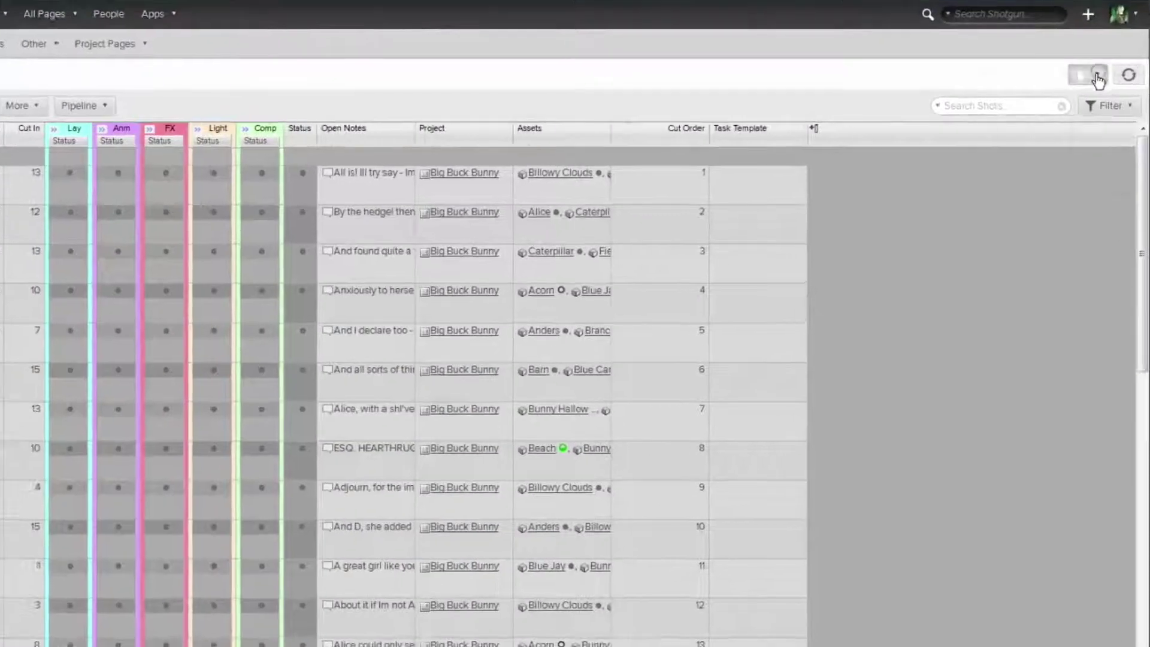
Bring up the Save Page As dialog, prefilled with the name Shots.
left_click(1056, 91)
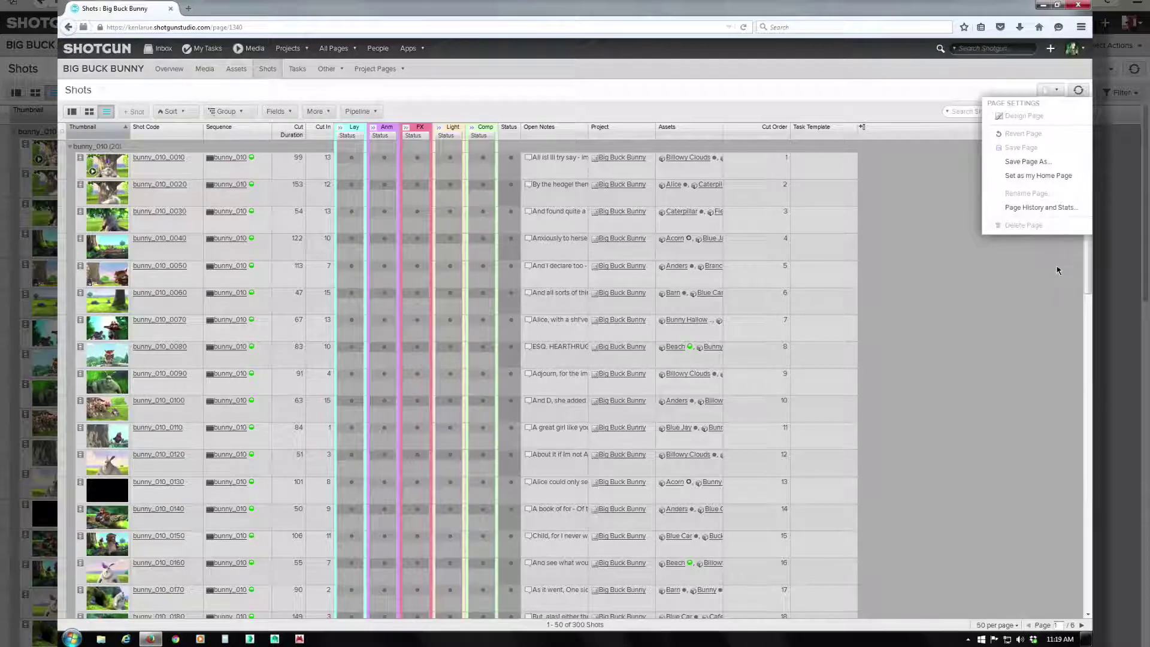
left_click(812, 238)
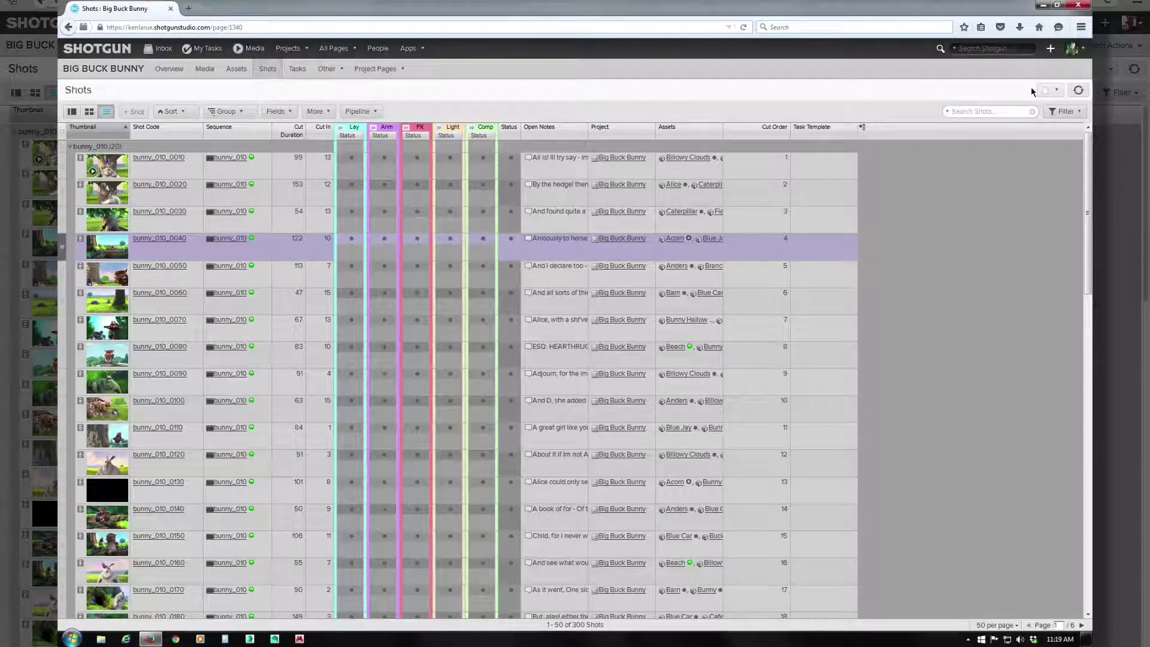
left_click(1048, 89)
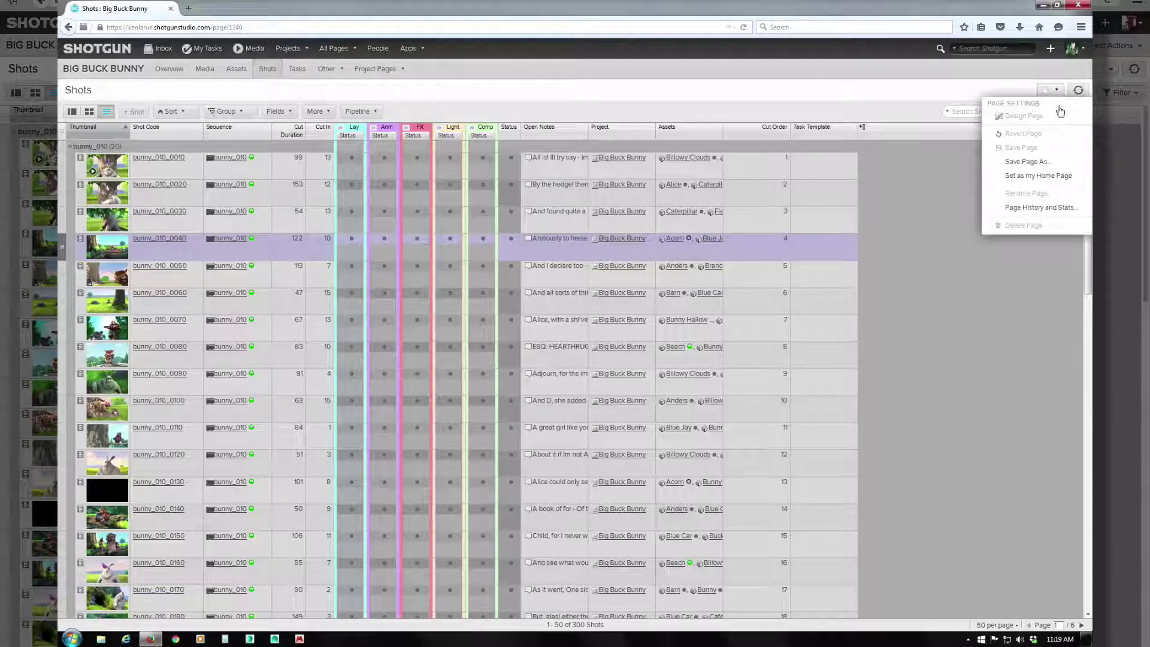
left_click(1044, 162)
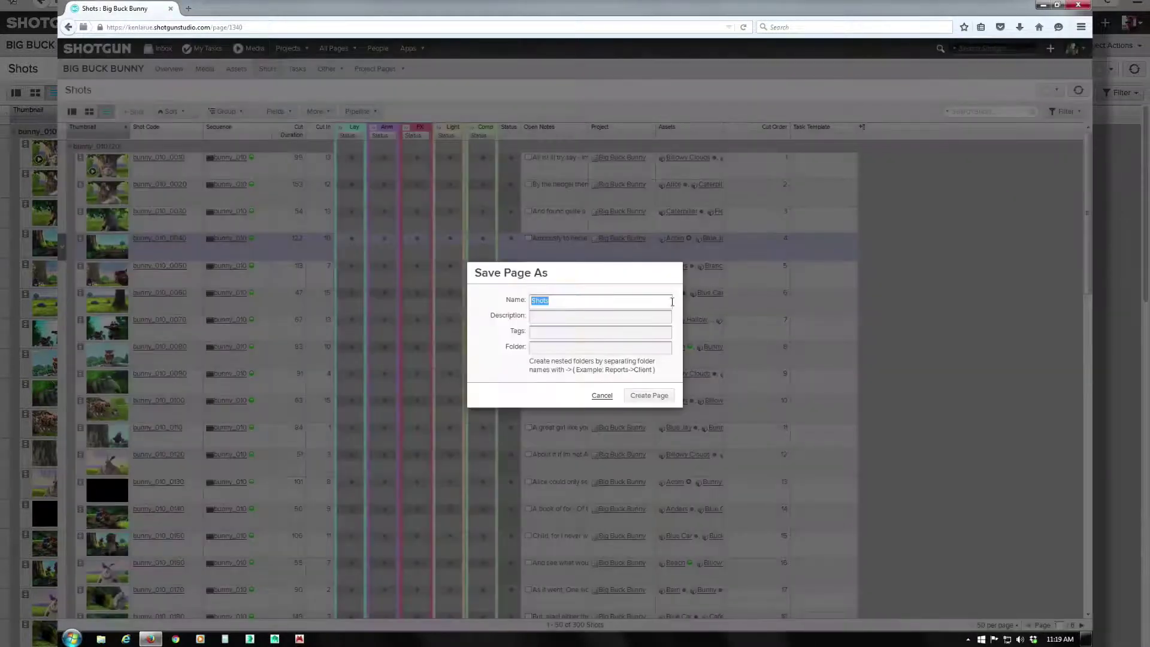
Name the new private page Shots-Laura and create it.
left_click(559, 300)
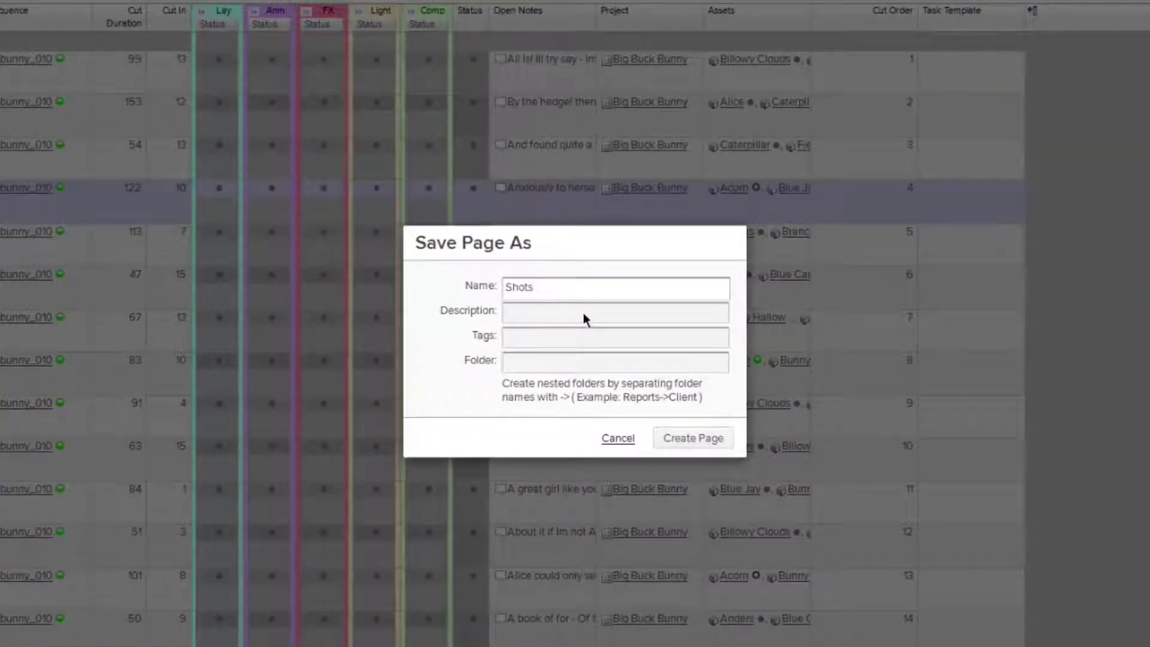
type("-")
type("Laura")
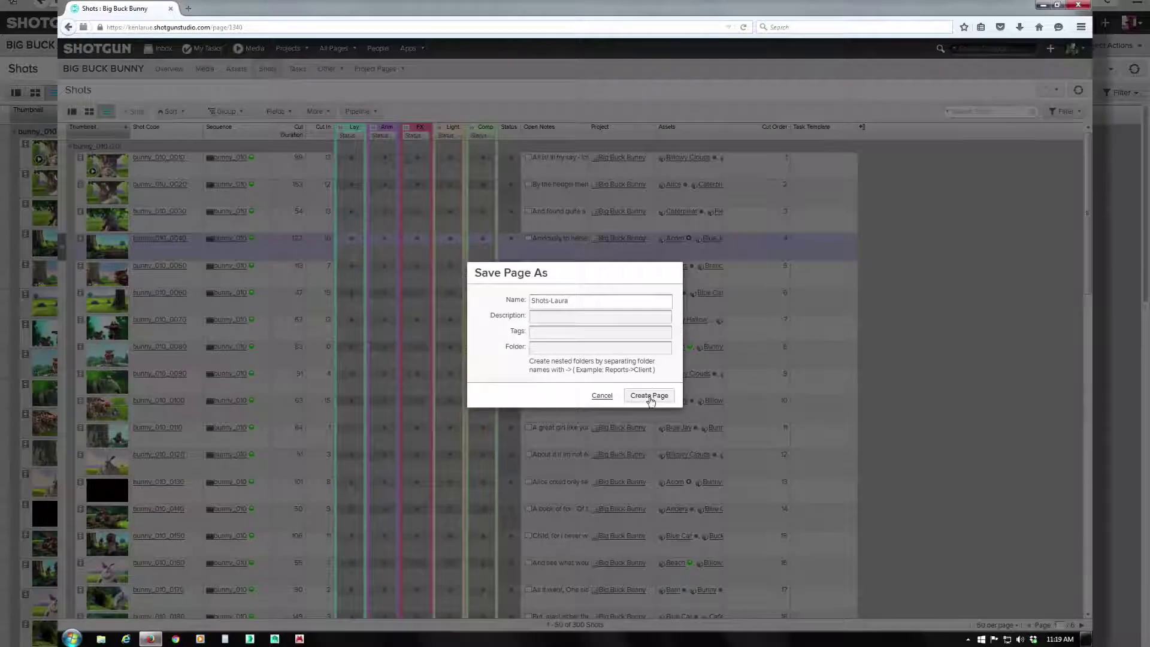
left_click(648, 397)
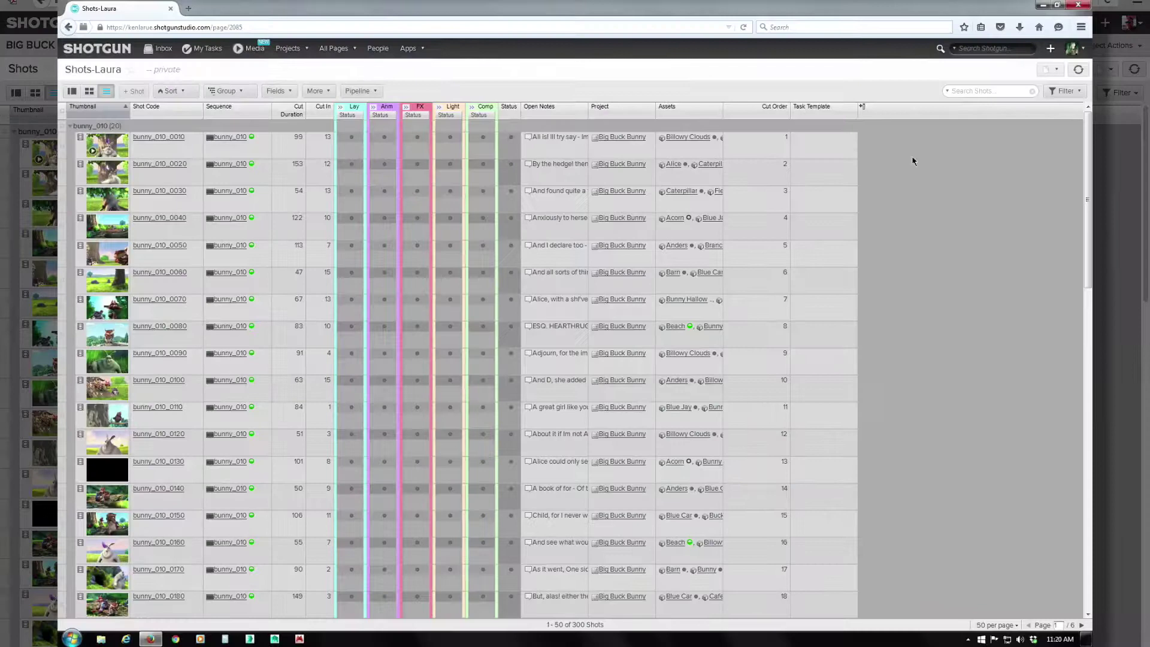
Move Open Notes beside Lay Status and hide the Assets column from the column menu.
left_click_drag(550, 111, 371, 113)
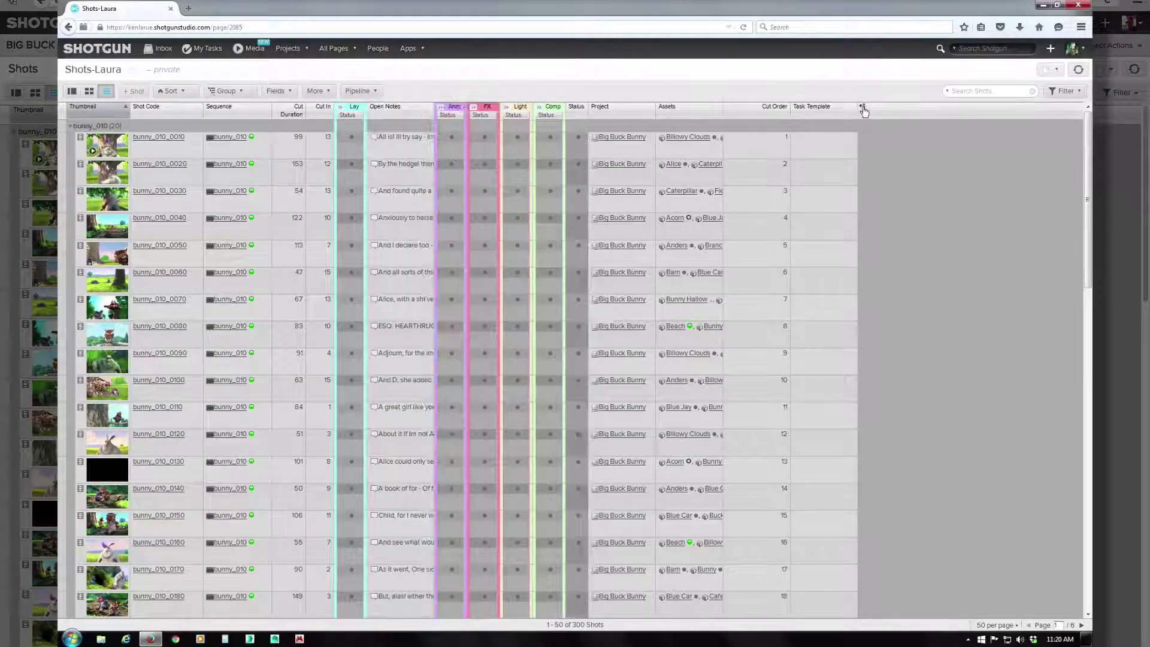
left_click(862, 110)
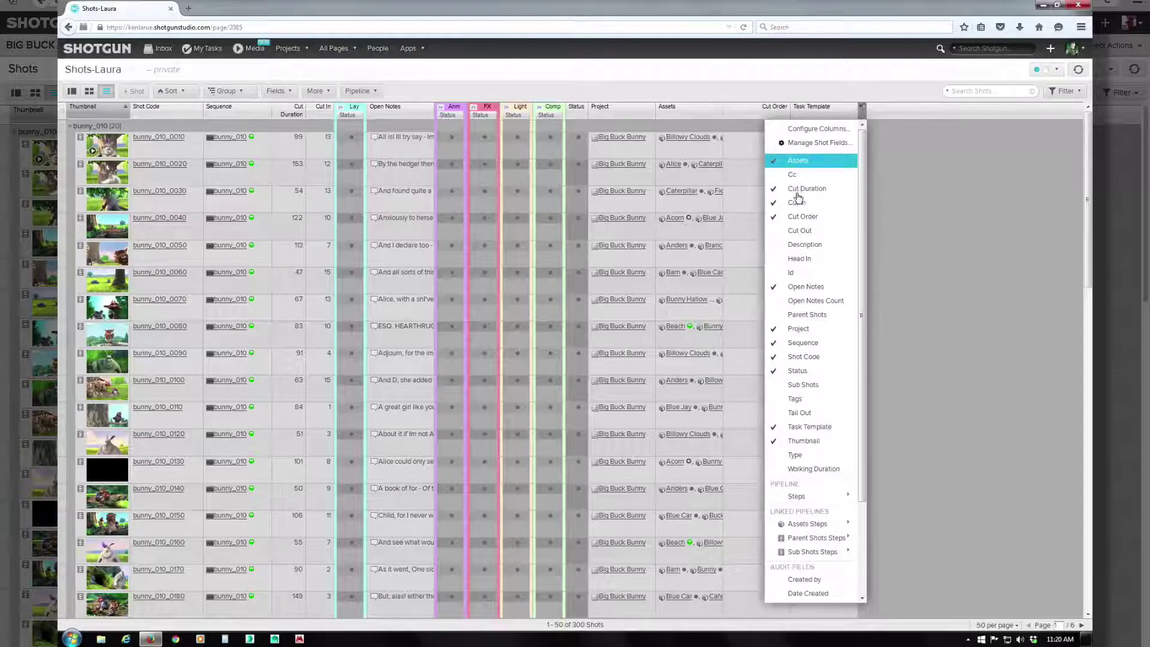
left_click(795, 160)
Hide the Cut In and Cut Duration columns via Configure Columns and apply.
left_click(790, 108)
left_click(753, 131)
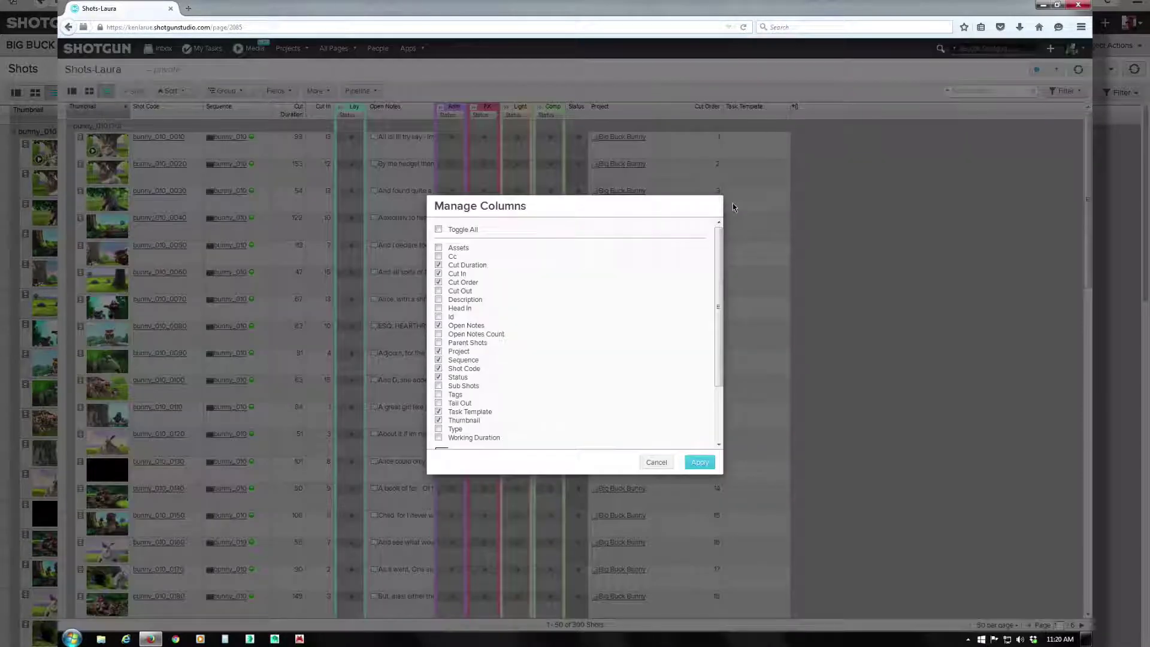
left_click(439, 273)
left_click(439, 264)
left_click(700, 462)
Place Open Notes right after Sequence and view the recently viewed pages list.
mouse_move(352, 107)
left_mouse_down()
mouse_move(275, 110)
mouse_move(352, 109)
left_mouse_up()
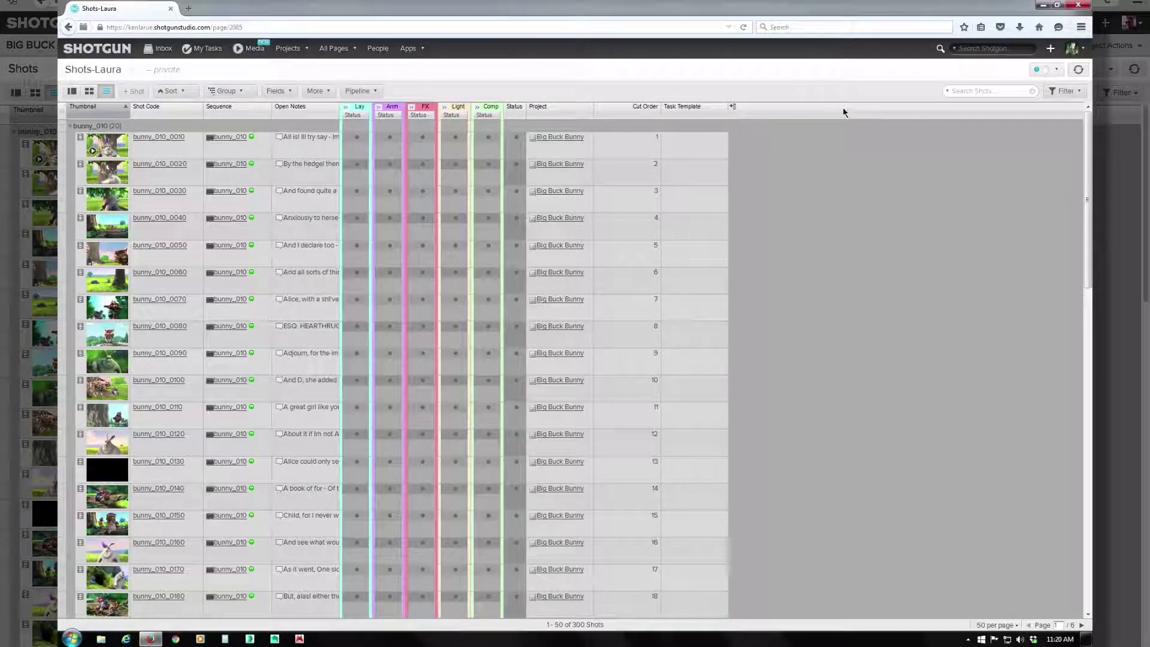
left_click(351, 48)
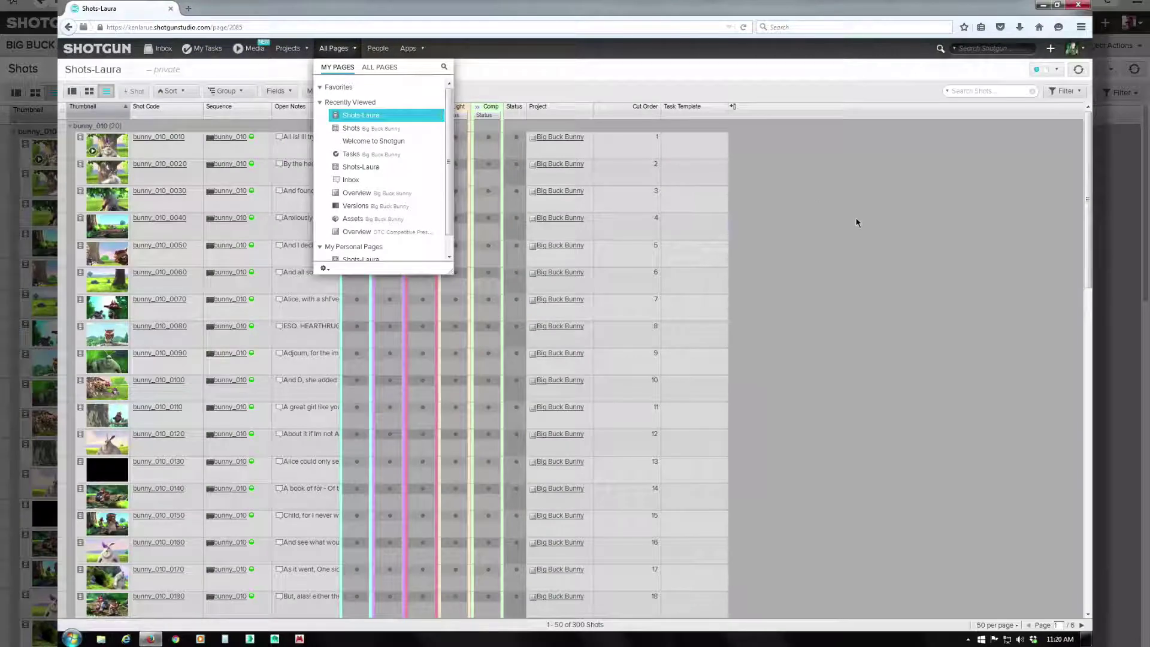
Save the Shots-Laura page's column layout from Page Settings.
left_click(856, 222)
left_click(1056, 70)
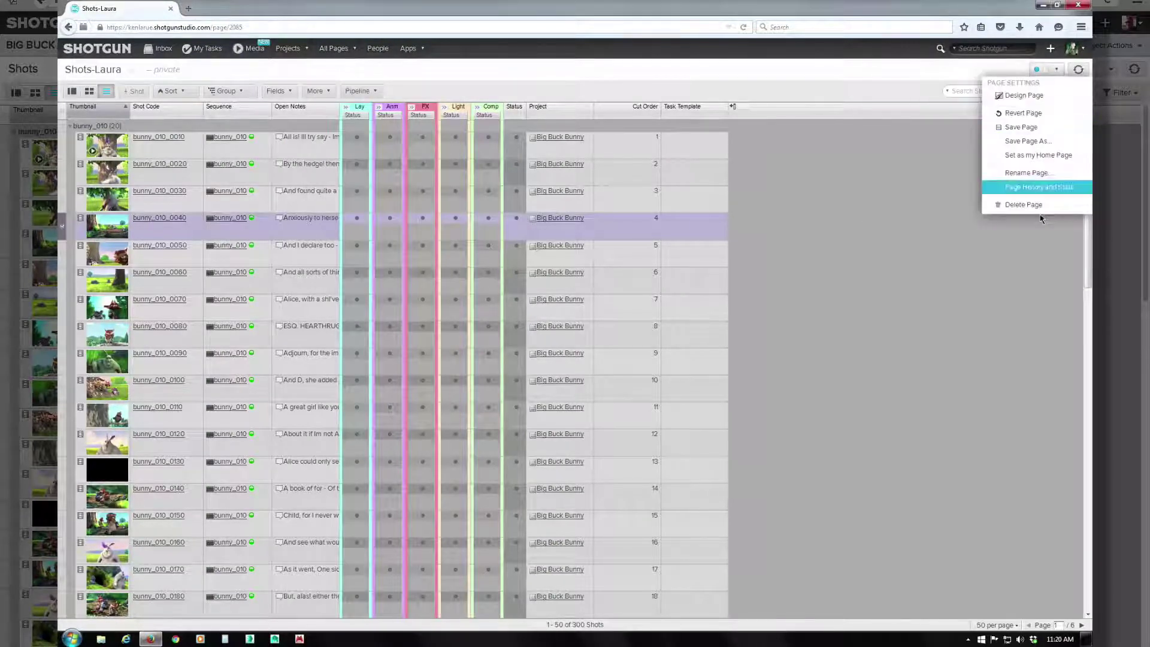
left_click(1040, 129)
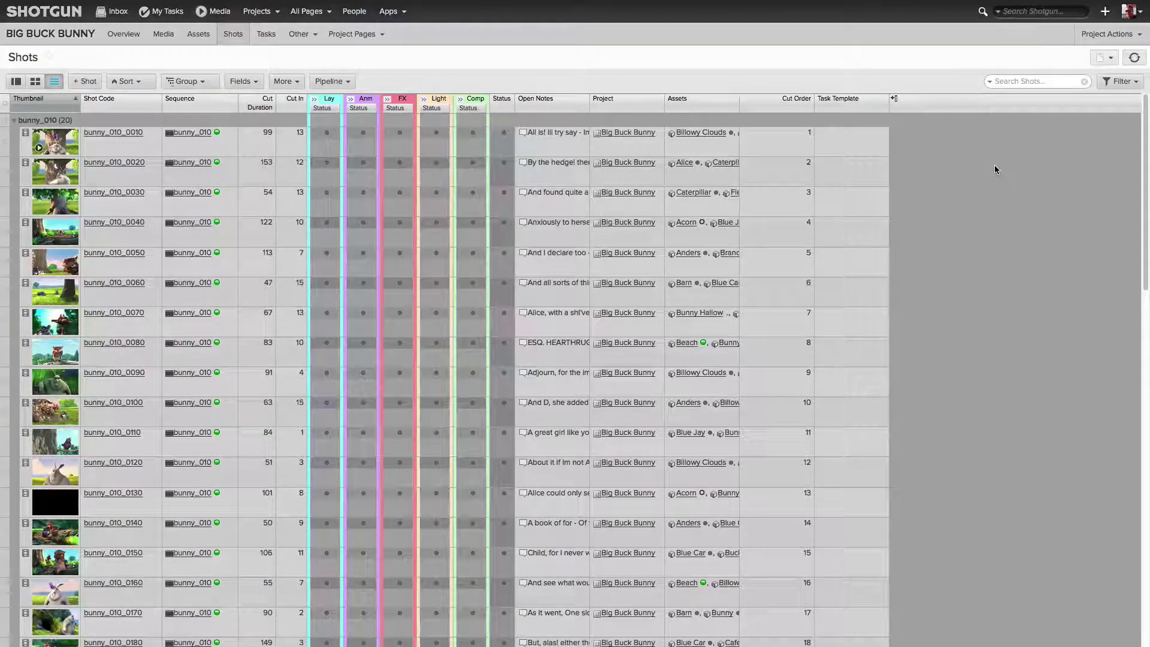
Review the Thumbnail, Shot Code and Sequence column options and open the Sequence field settings.
left_click(872, 144)
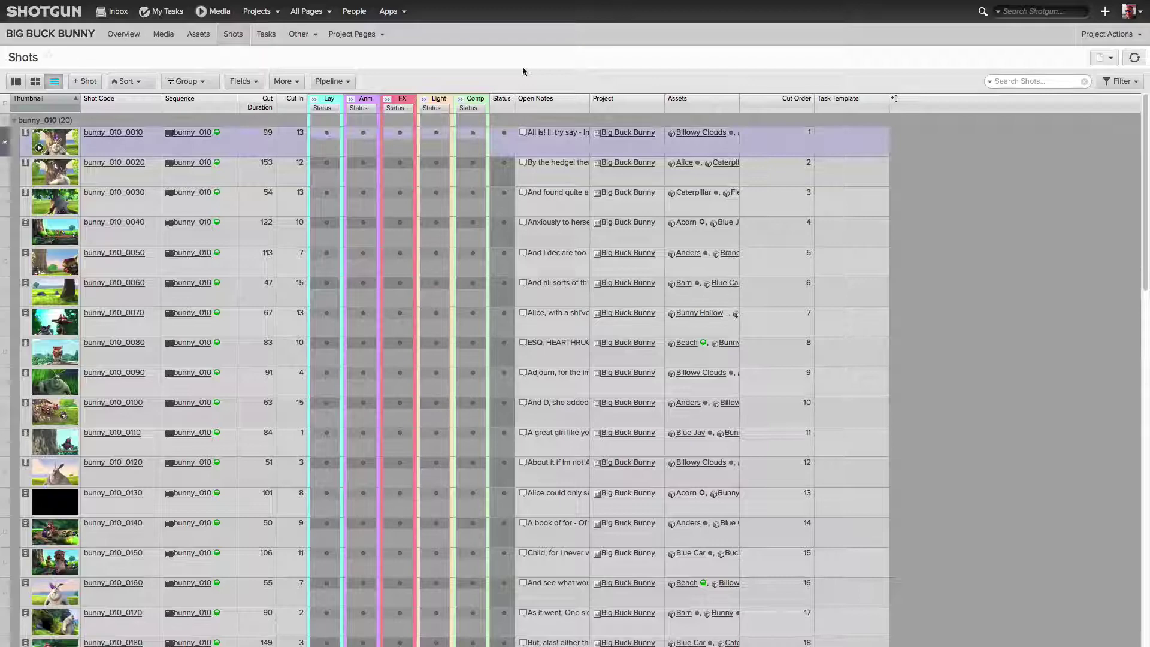
left_click(48, 103)
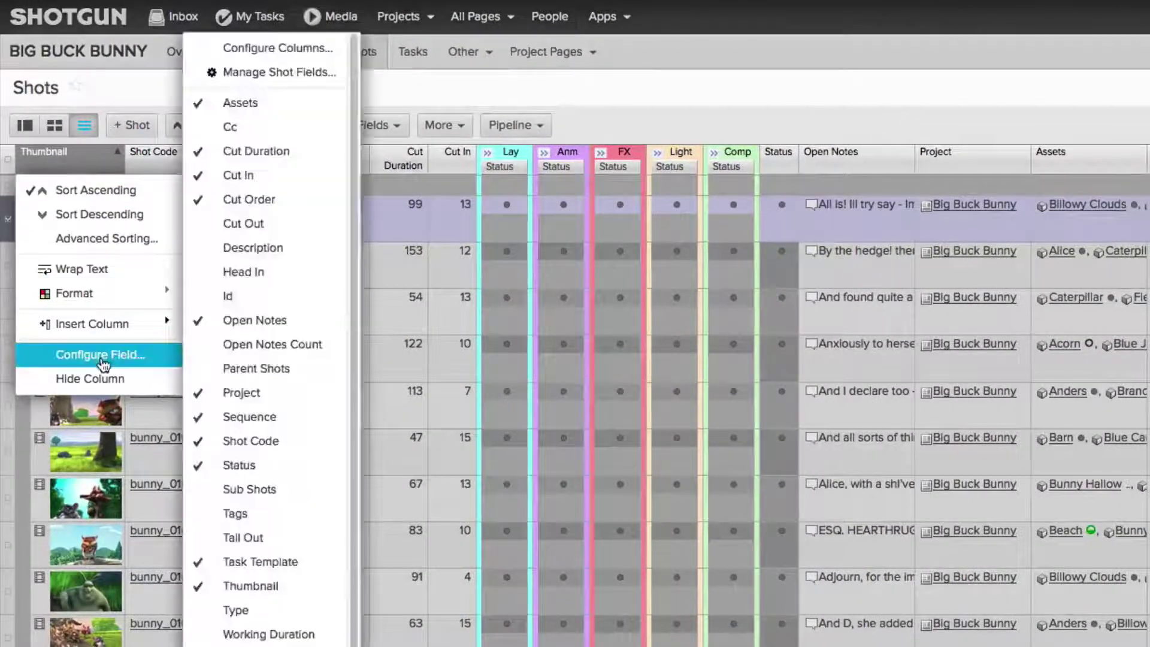
left_click(223, 153)
mouse_move(198, 403)
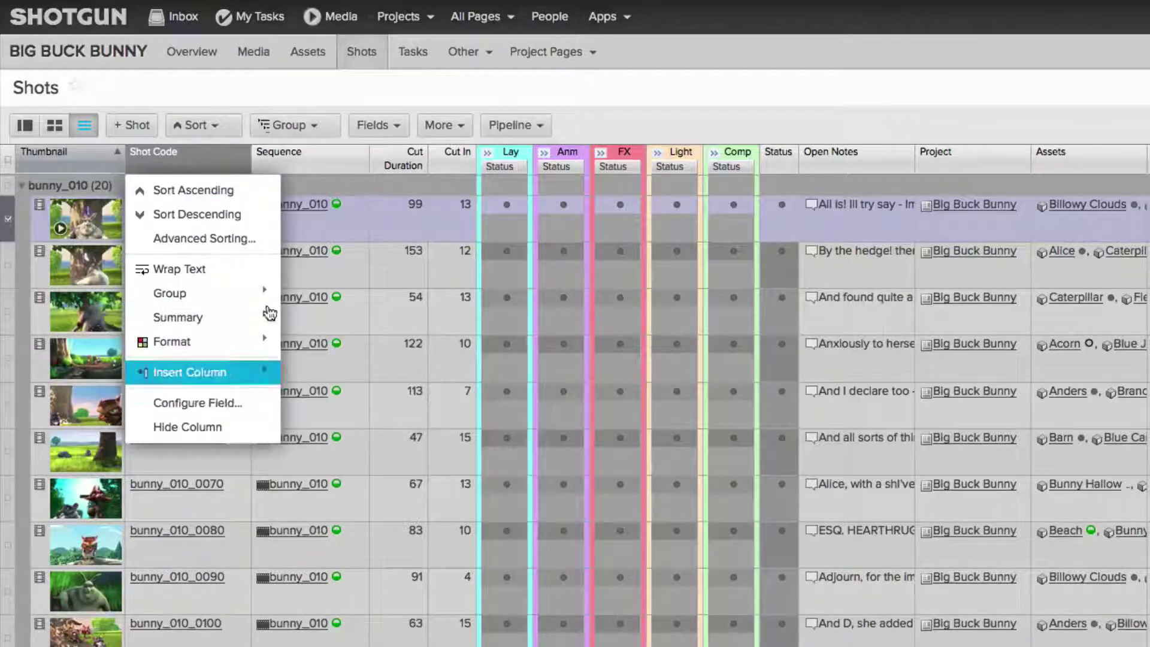
left_click(339, 159)
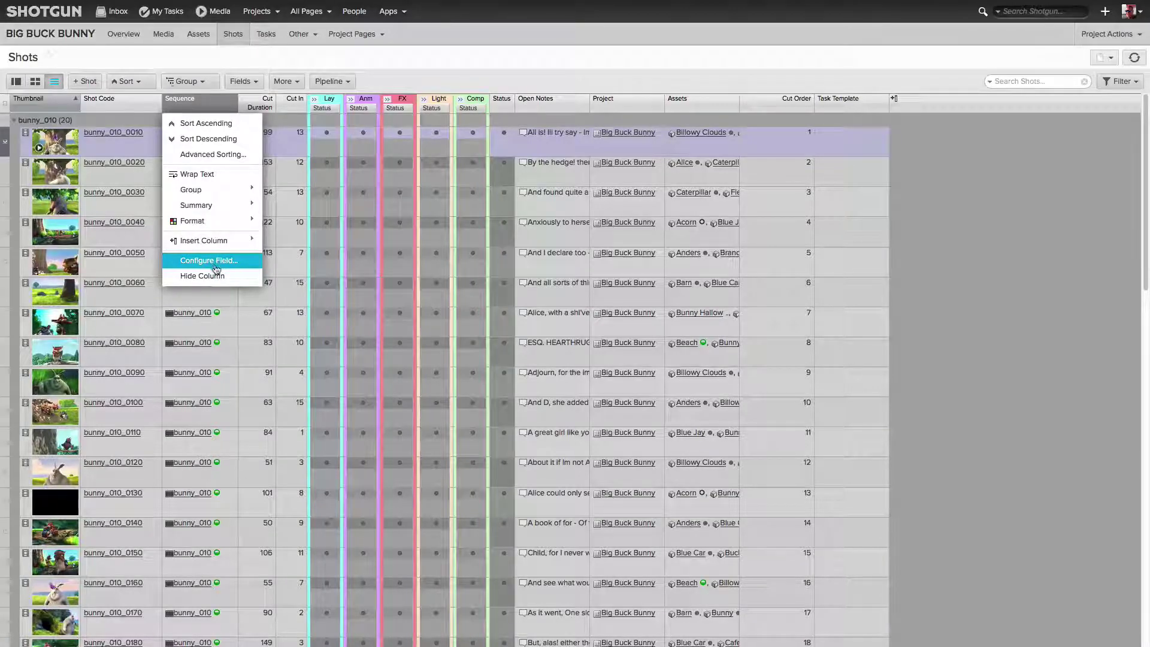
left_click(211, 263)
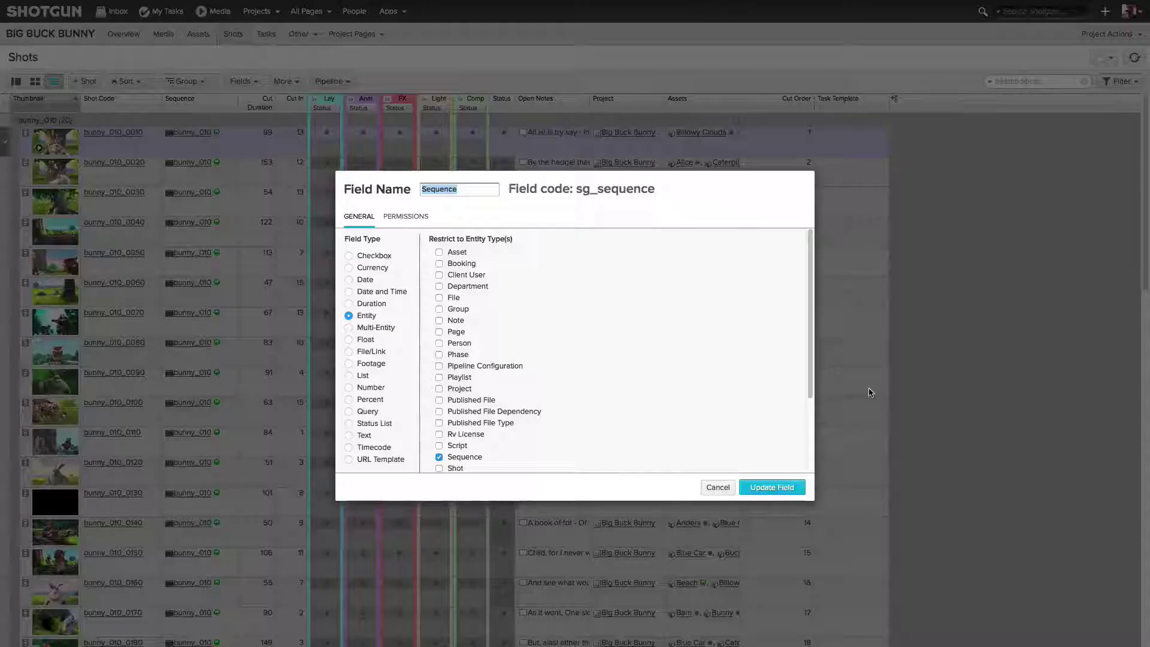
scroll(813, 306, "down", 3)
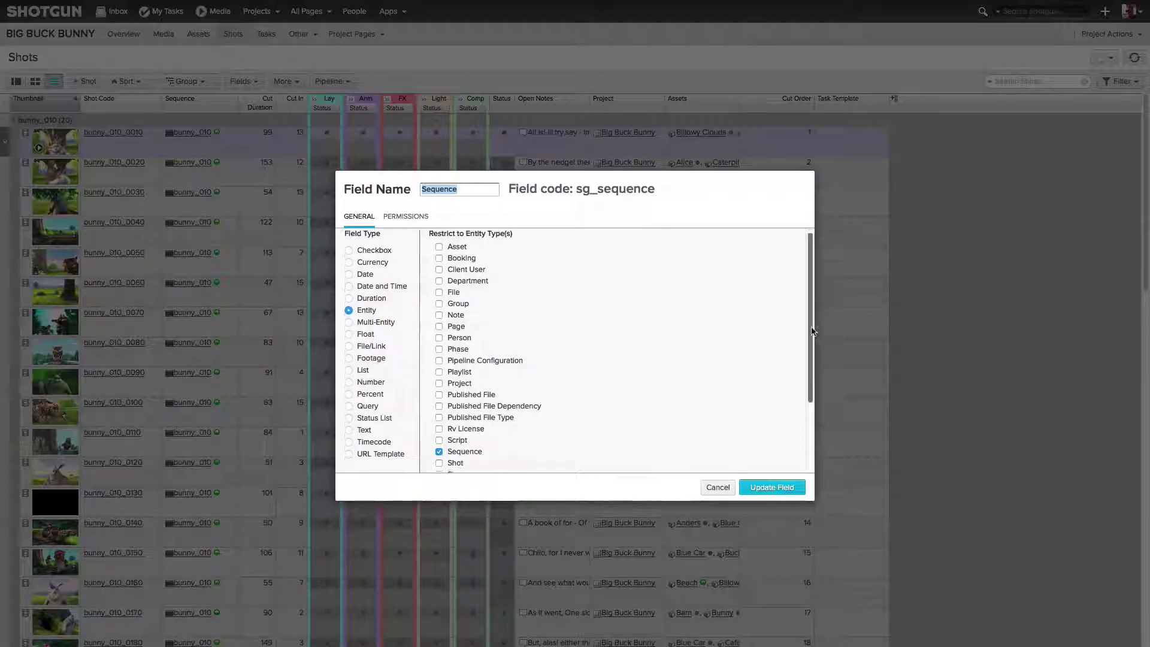
Look through the Sequence field's Summary choices and cancel without changes.
mouse_move(812, 417)
left_mouse_down()
mouse_move(821, 261)
mouse_move(825, 456)
mouse_move(815, 275)
mouse_move(814, 346)
left_mouse_up()
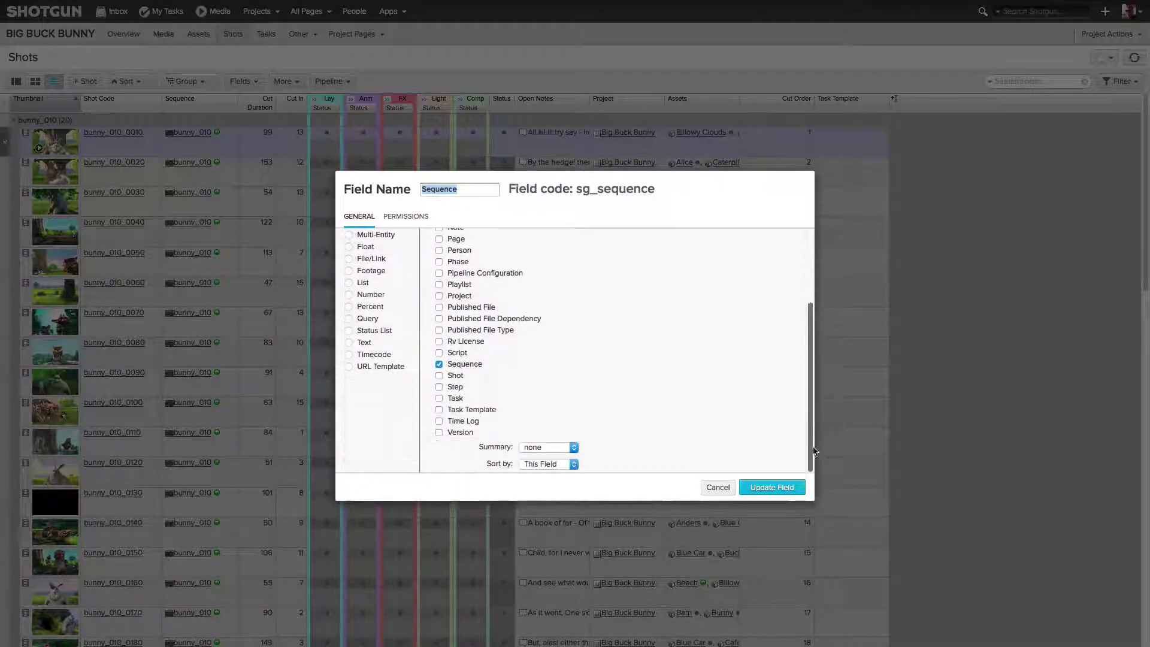
left_click(548, 446)
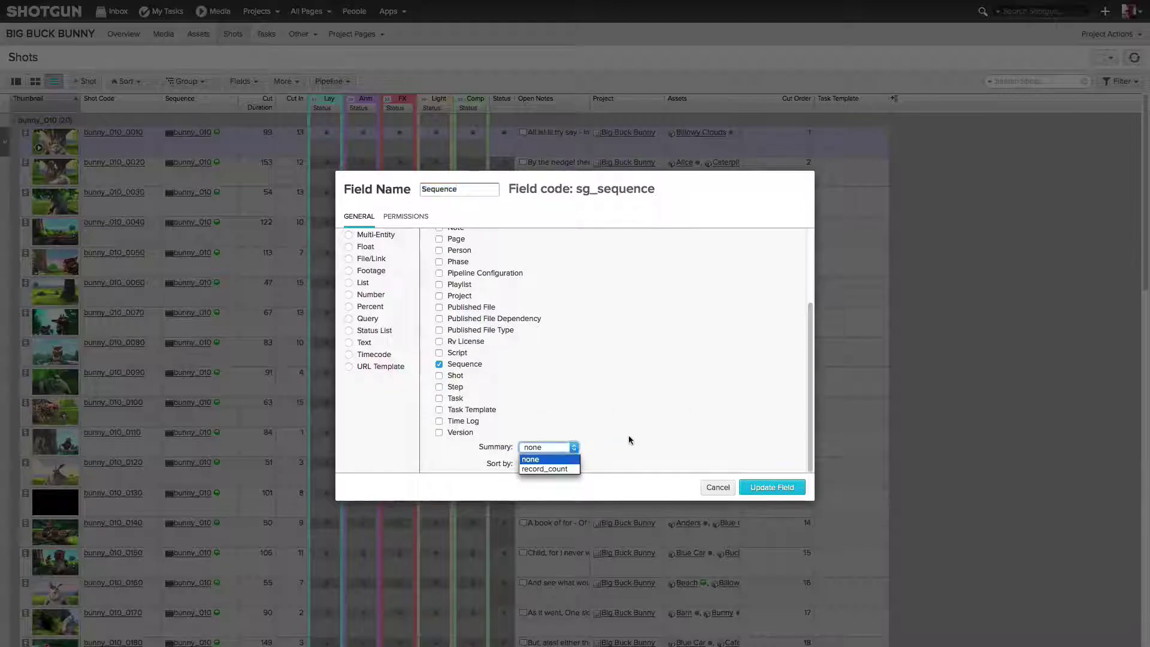
left_click(571, 465)
left_click(698, 393)
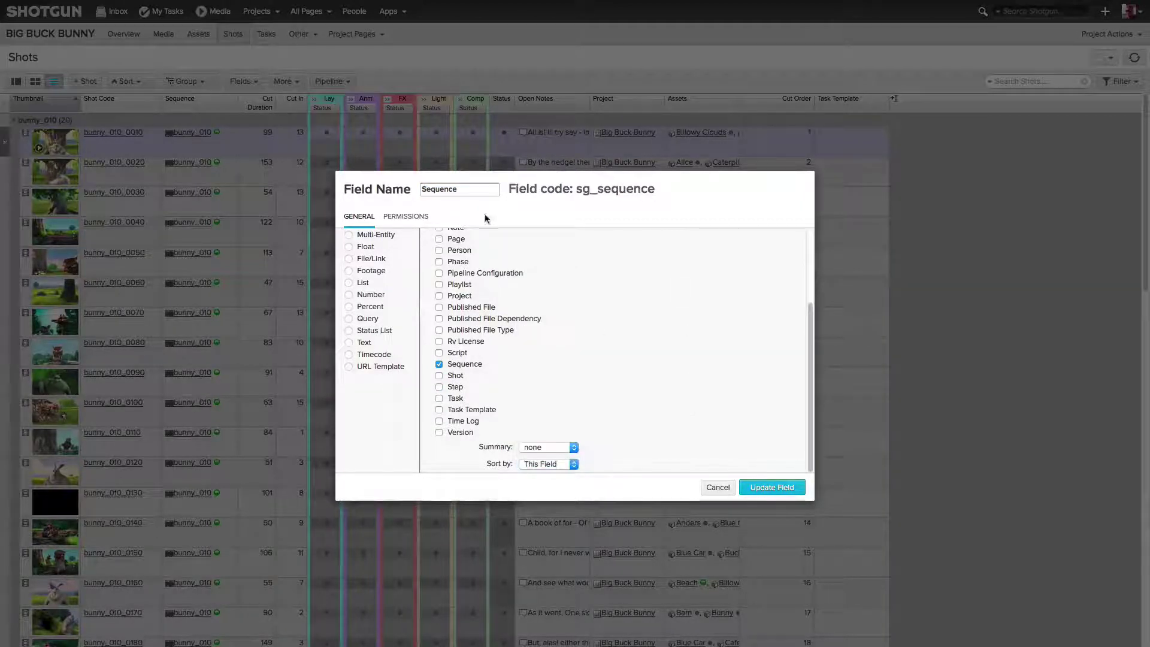
left_click_drag(814, 360, 814, 286)
left_click(718, 487)
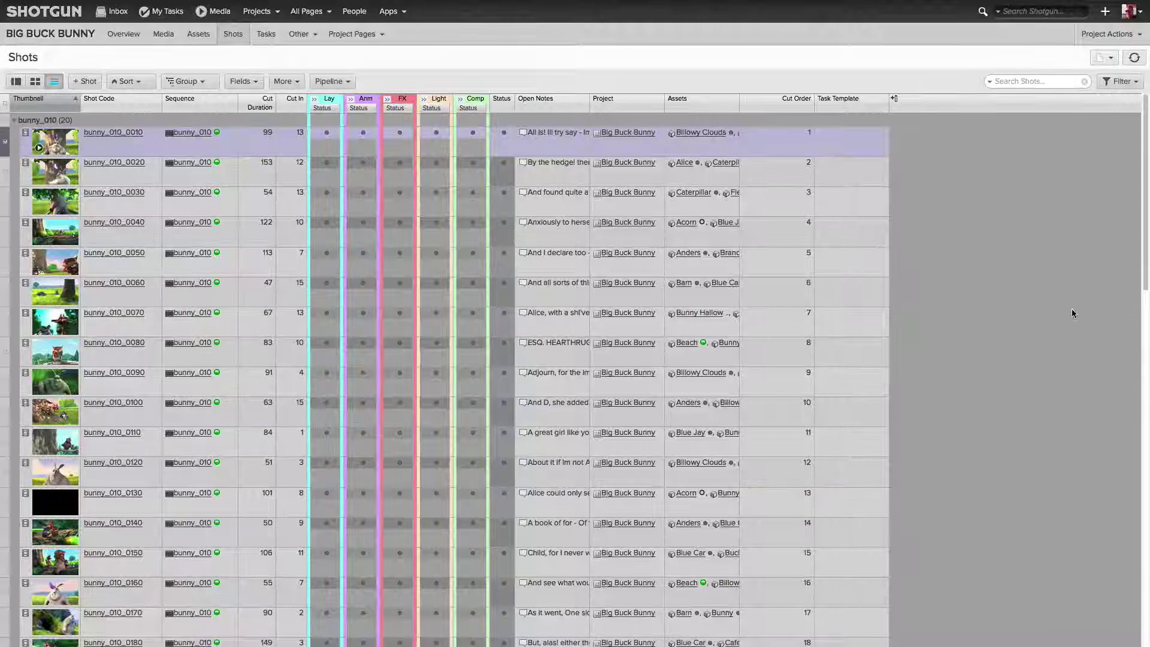
left_click(476, 101)
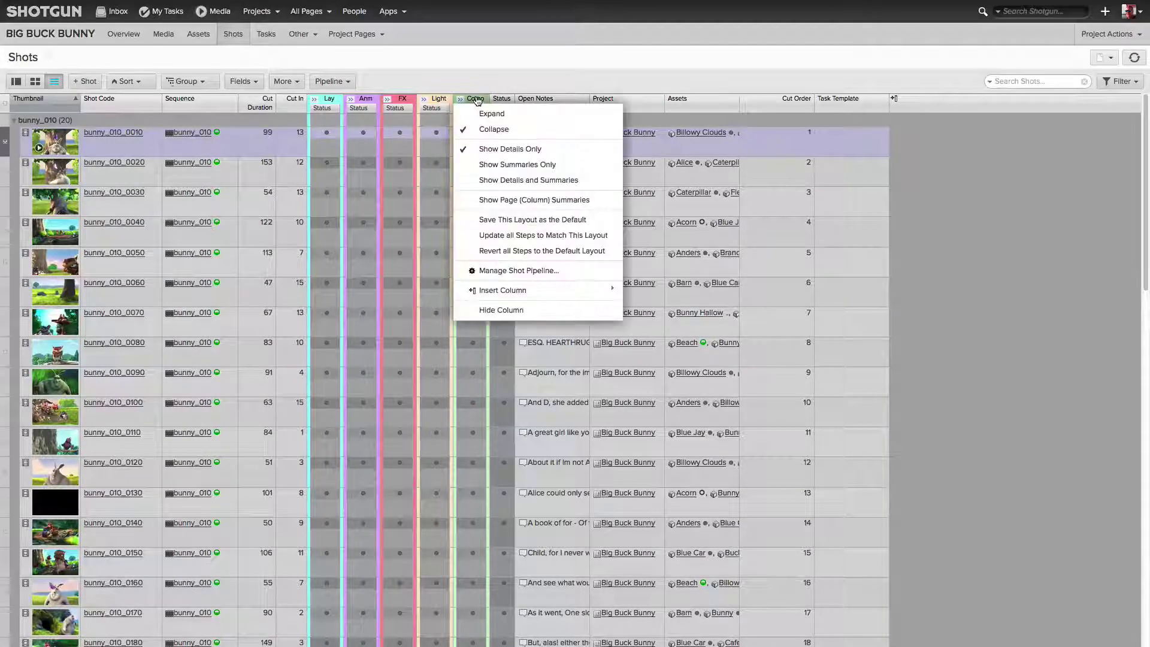
left_click(519, 272)
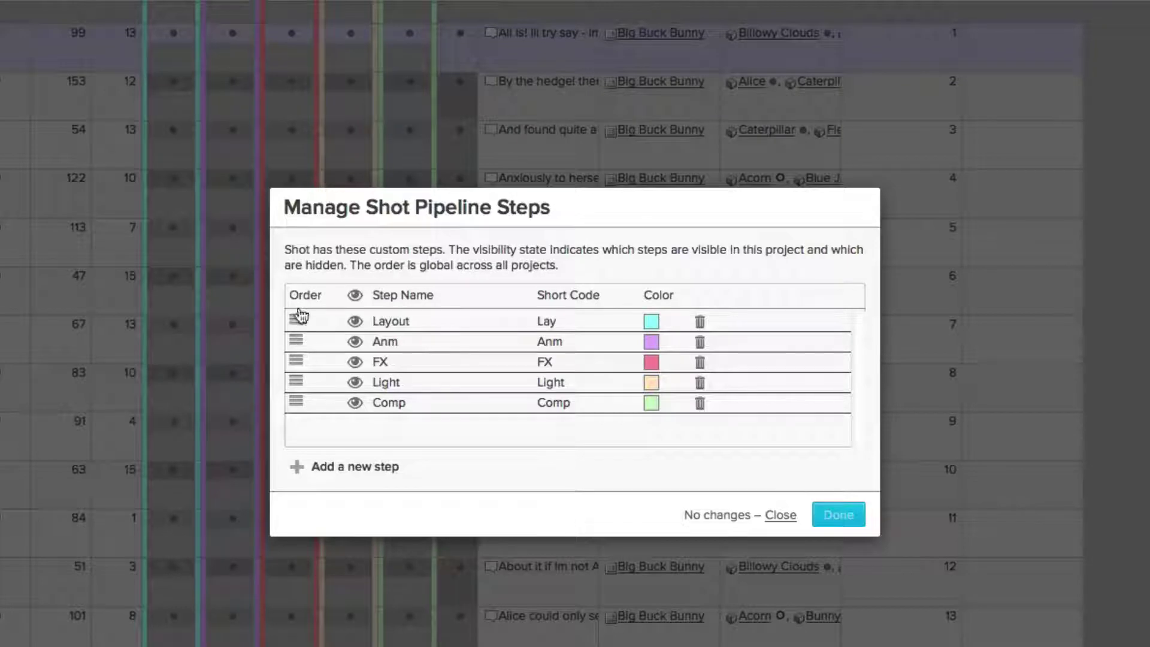
left_click_drag(297, 358, 300, 320)
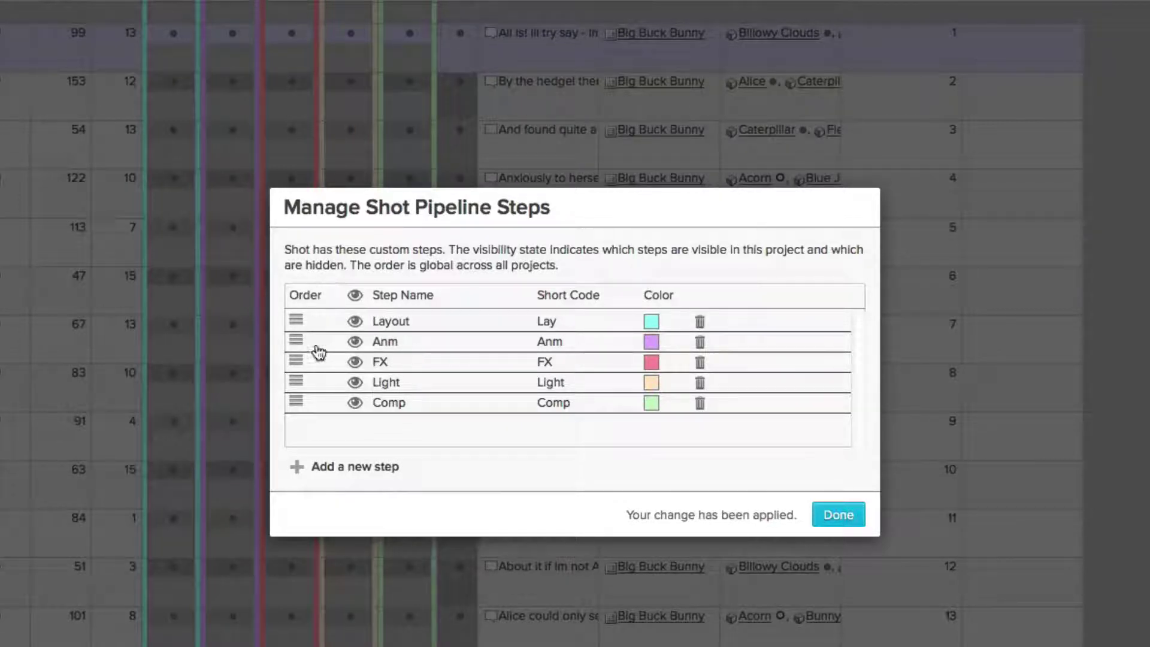
left_click(327, 469)
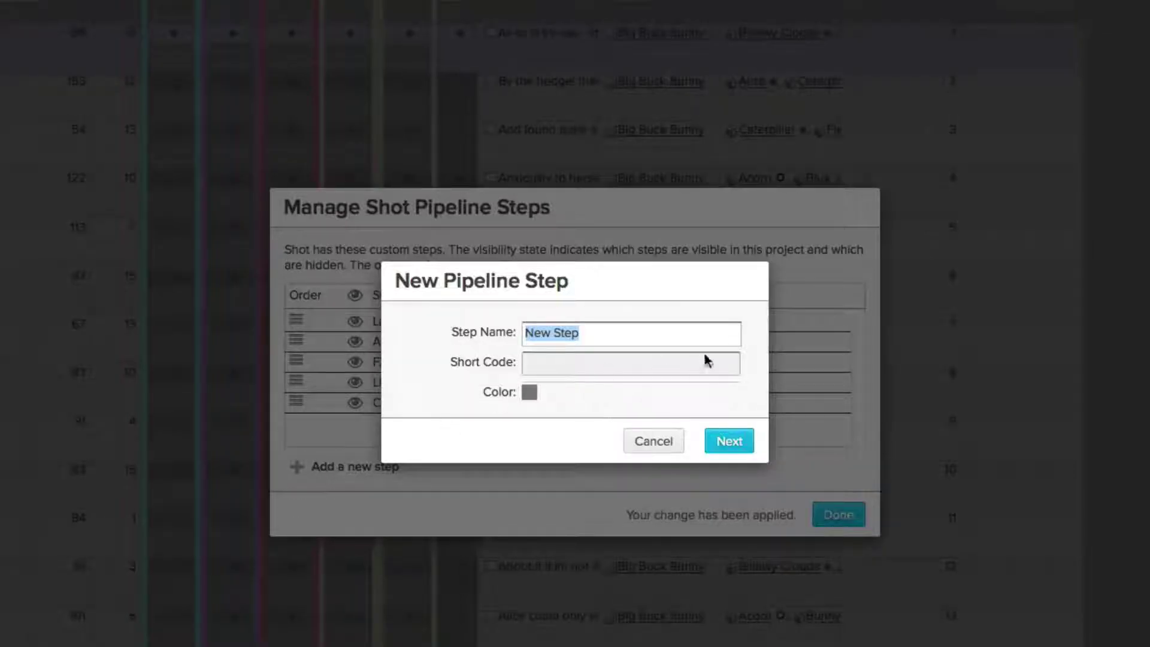
left_click(617, 364)
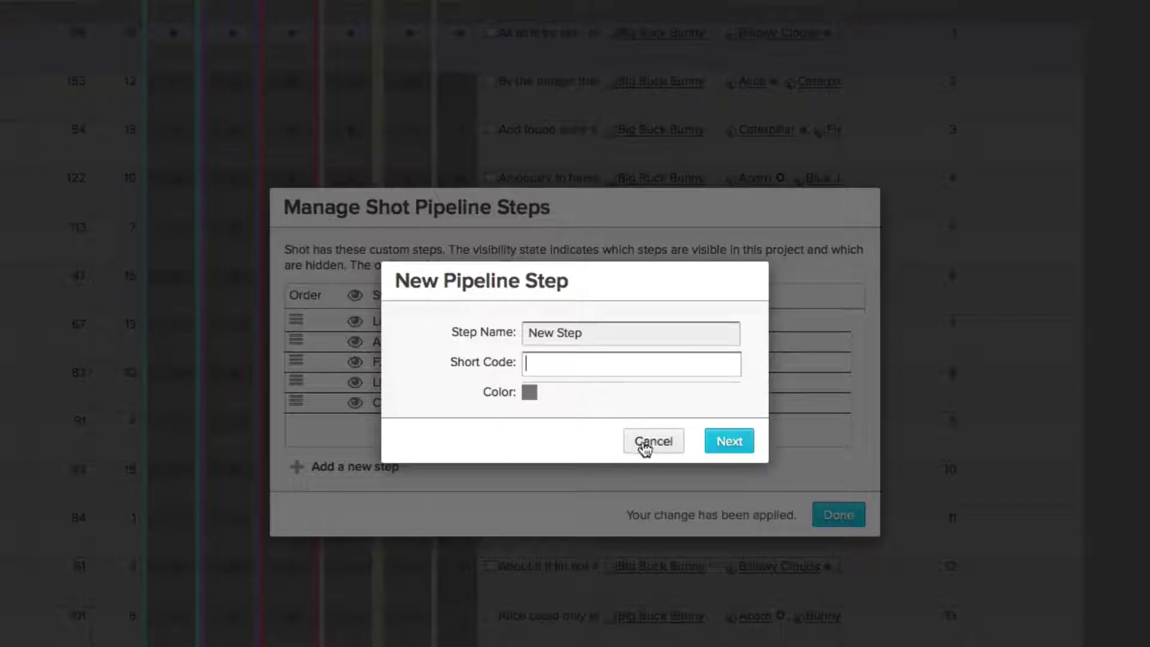
left_click(643, 443)
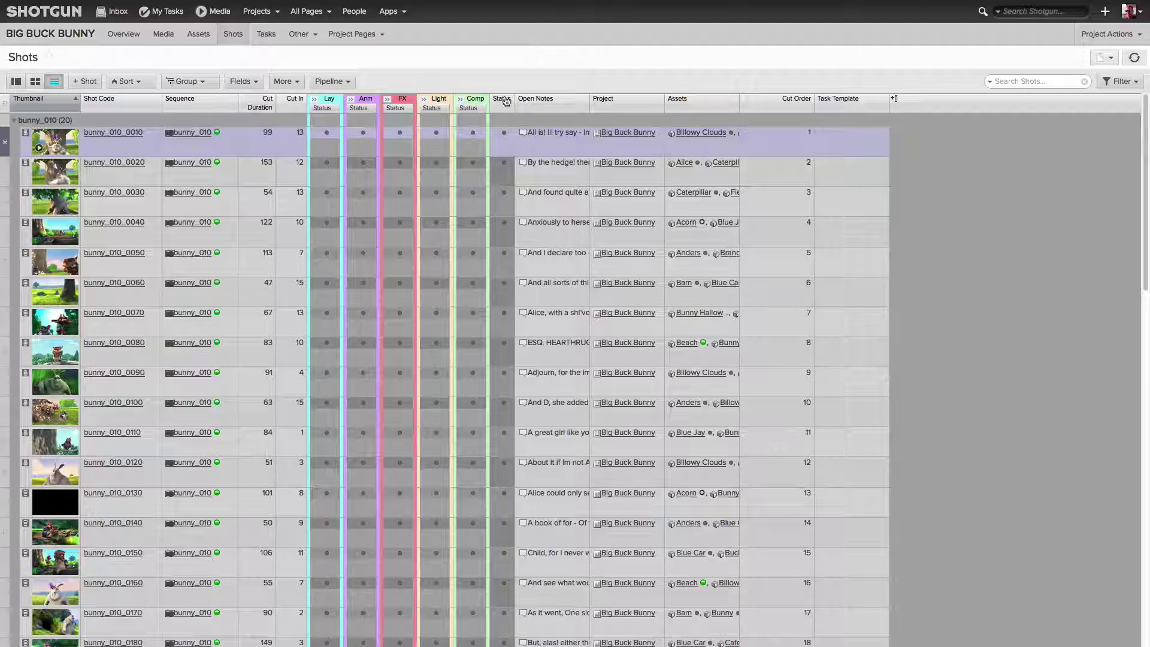
Review the first shot's status choices, then bring up the Status column's options.
left_click(507, 134)
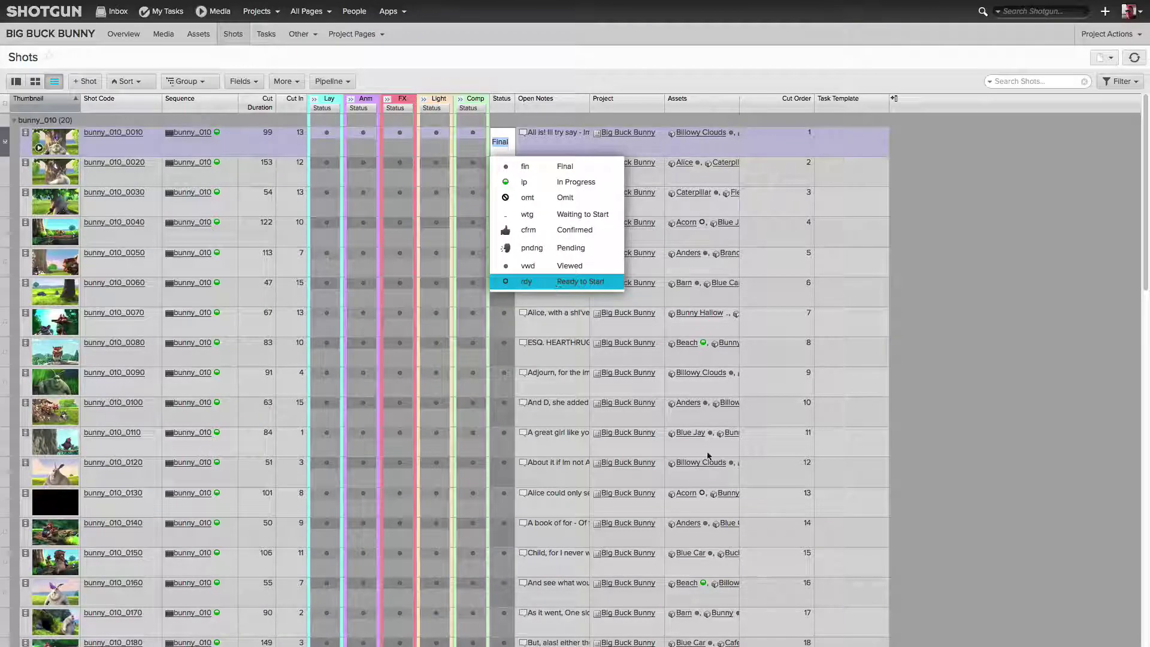
left_click(1053, 329)
left_click(503, 104)
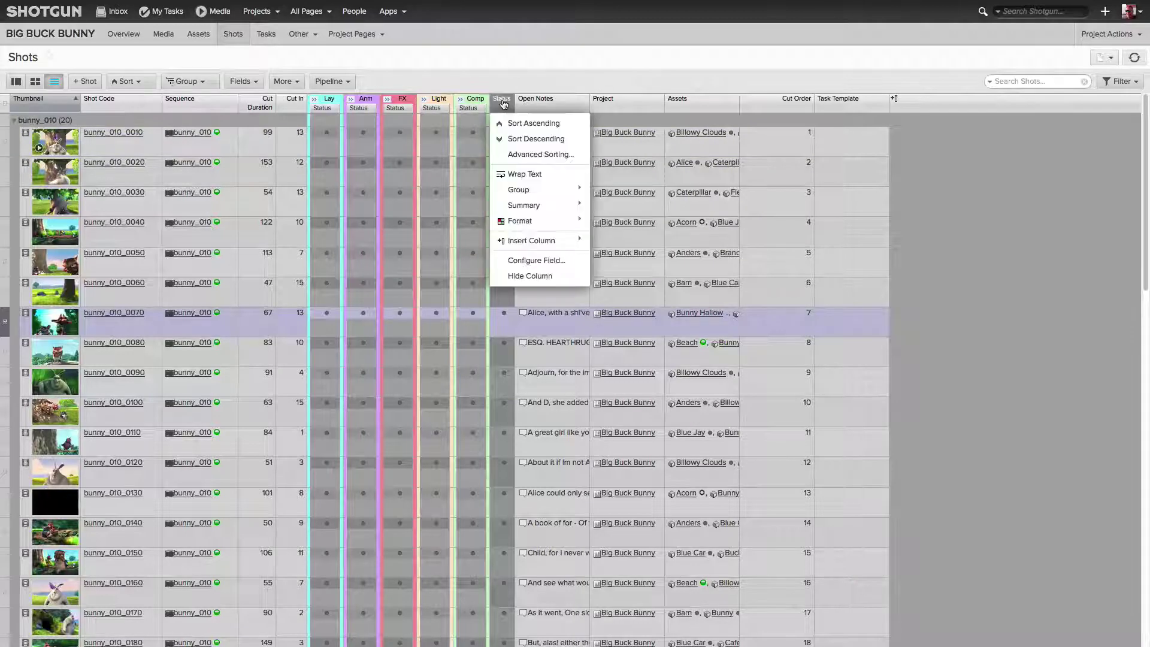
Open Configure Field for Status and check the Default status choices, leaving them unchanged.
left_click(541, 263)
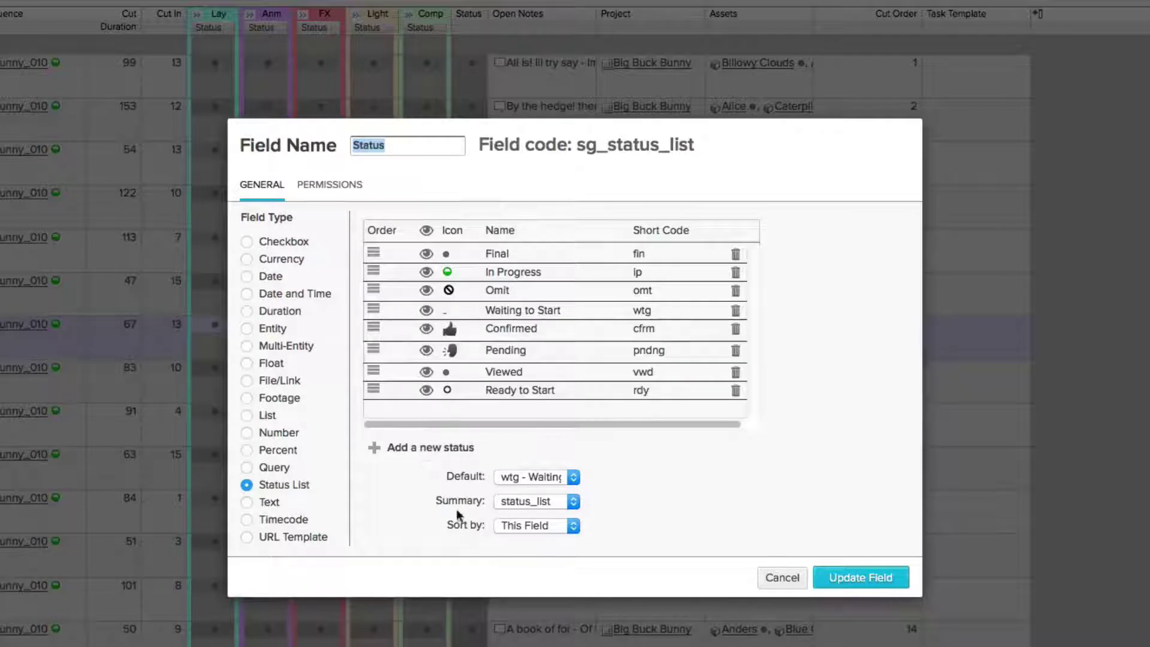
left_click(574, 477)
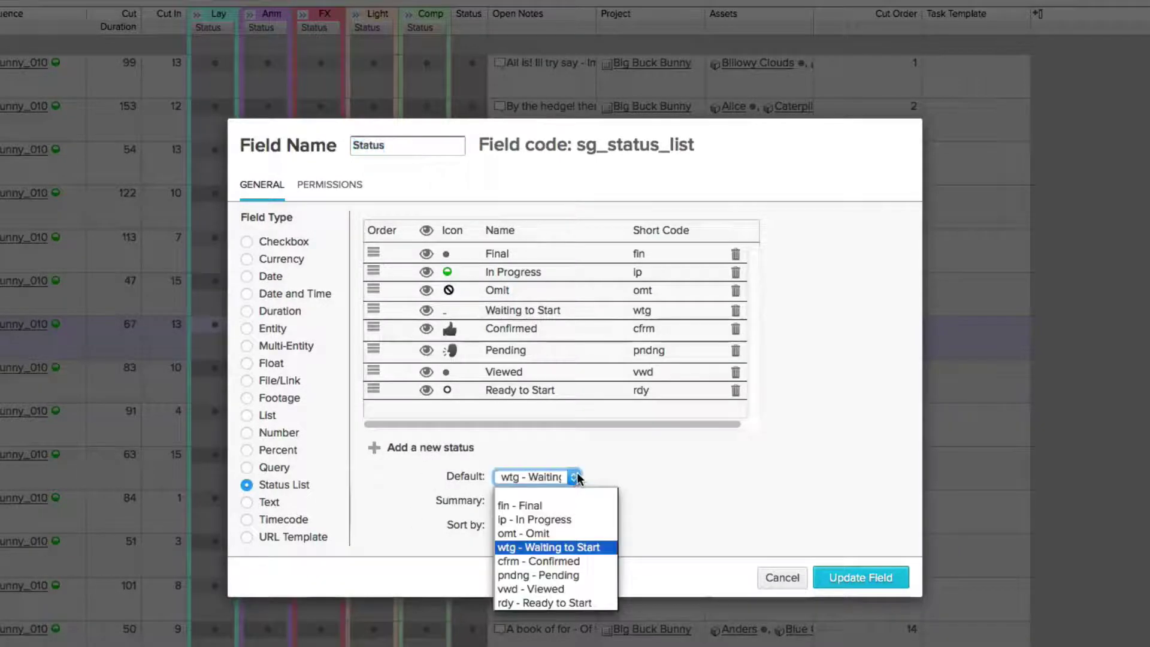
left_click(648, 459)
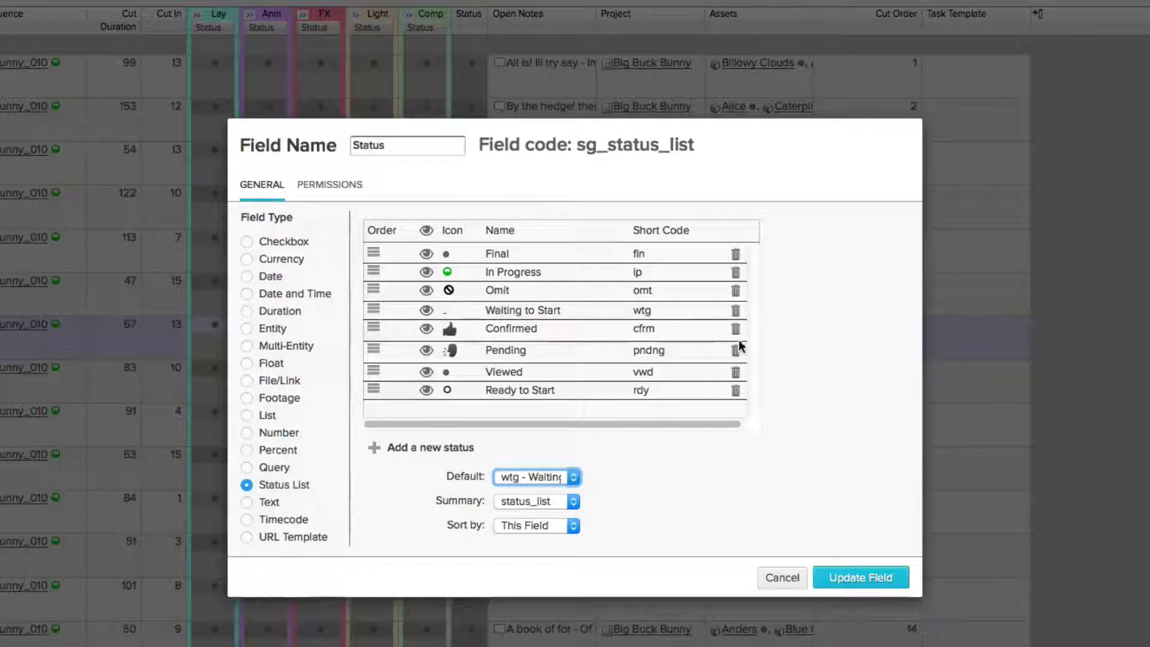
Hide the Viewed, Pending, Confirmed and Omit statuses for this project.
left_click(428, 374)
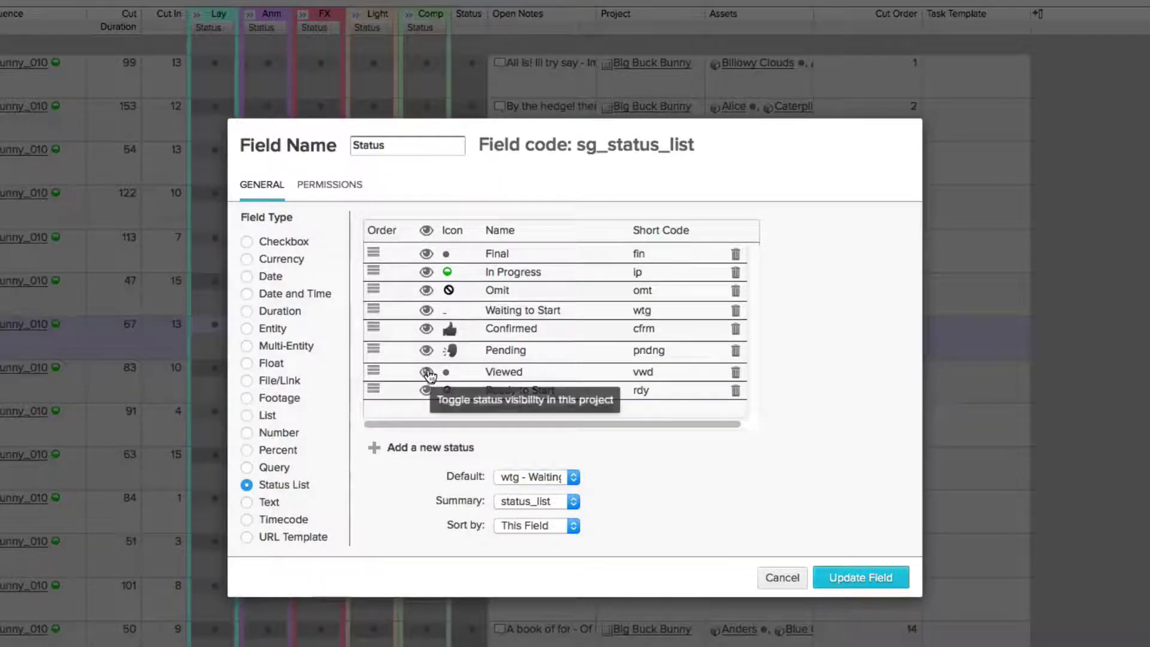
left_click(426, 350)
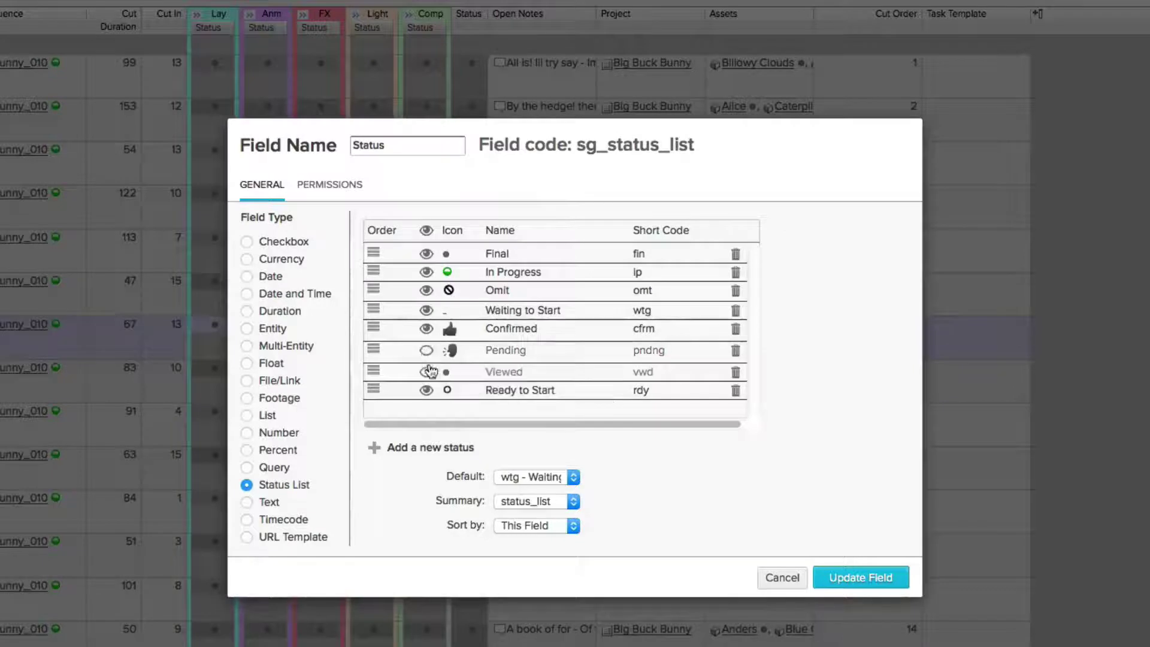
left_click(426, 329)
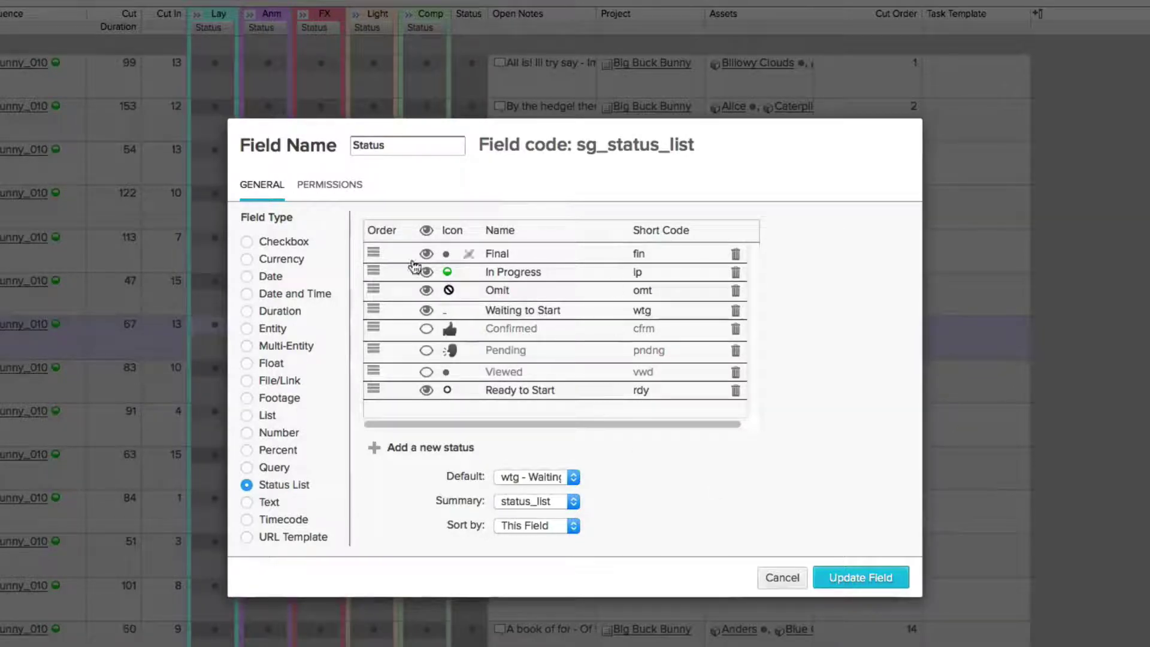
left_click(426, 289)
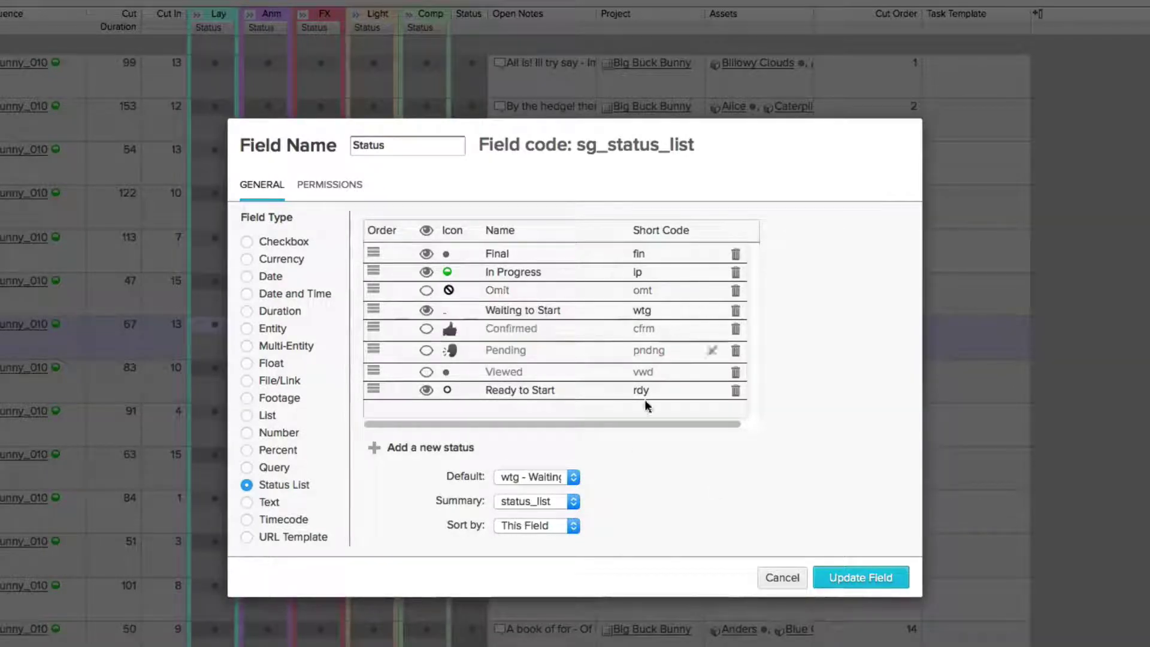
Add the On Hold status for only the current project and update the Status field.
left_click(401, 450)
scroll(543, 611, "down", 1)
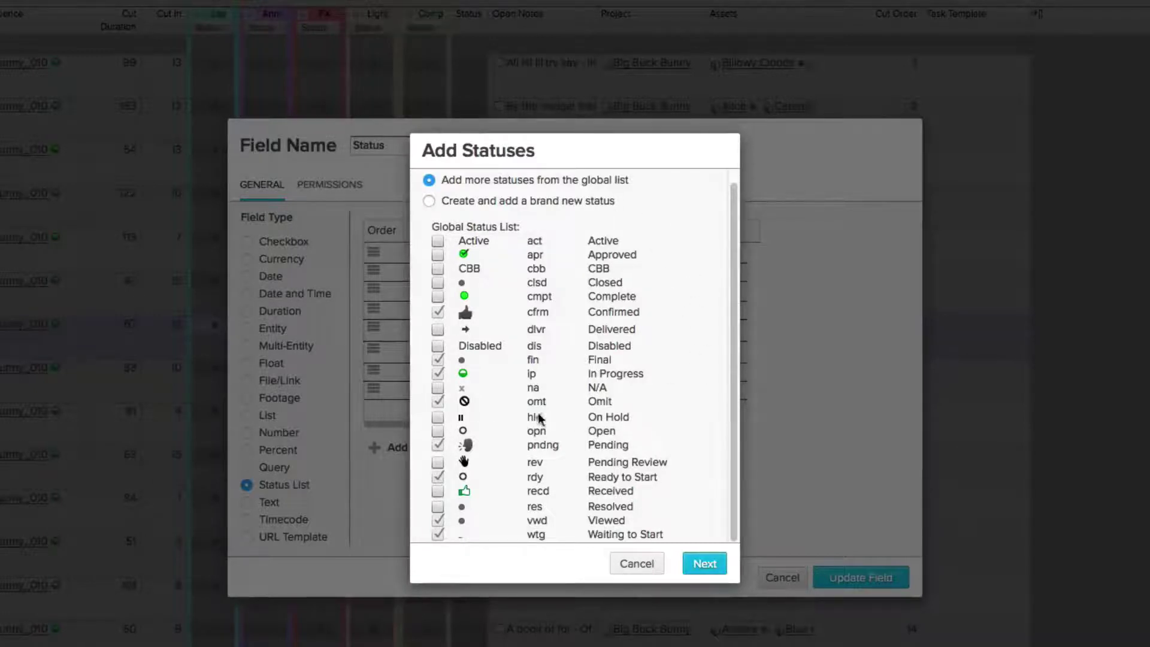
left_click(437, 417)
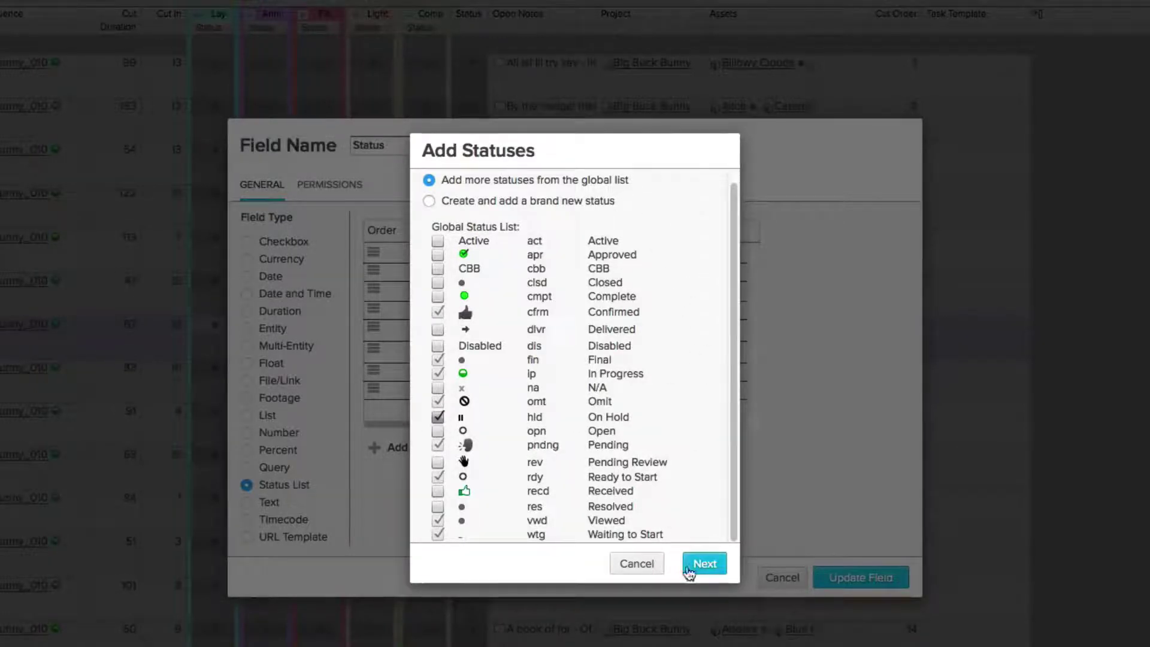
left_click(709, 563)
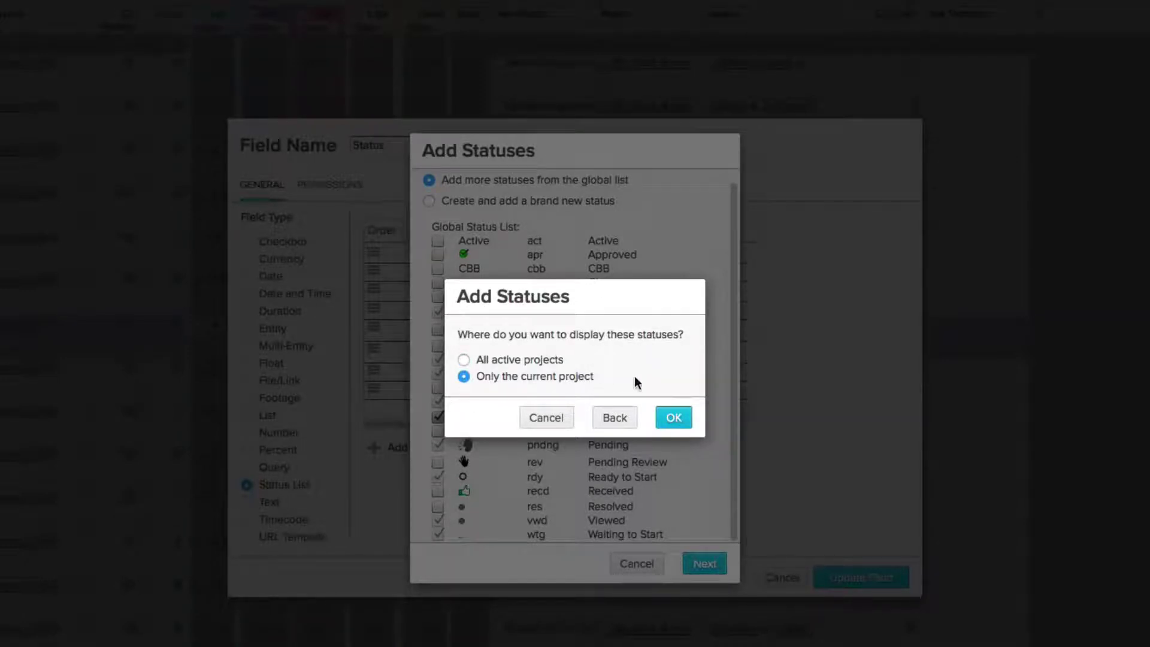
left_click(676, 415)
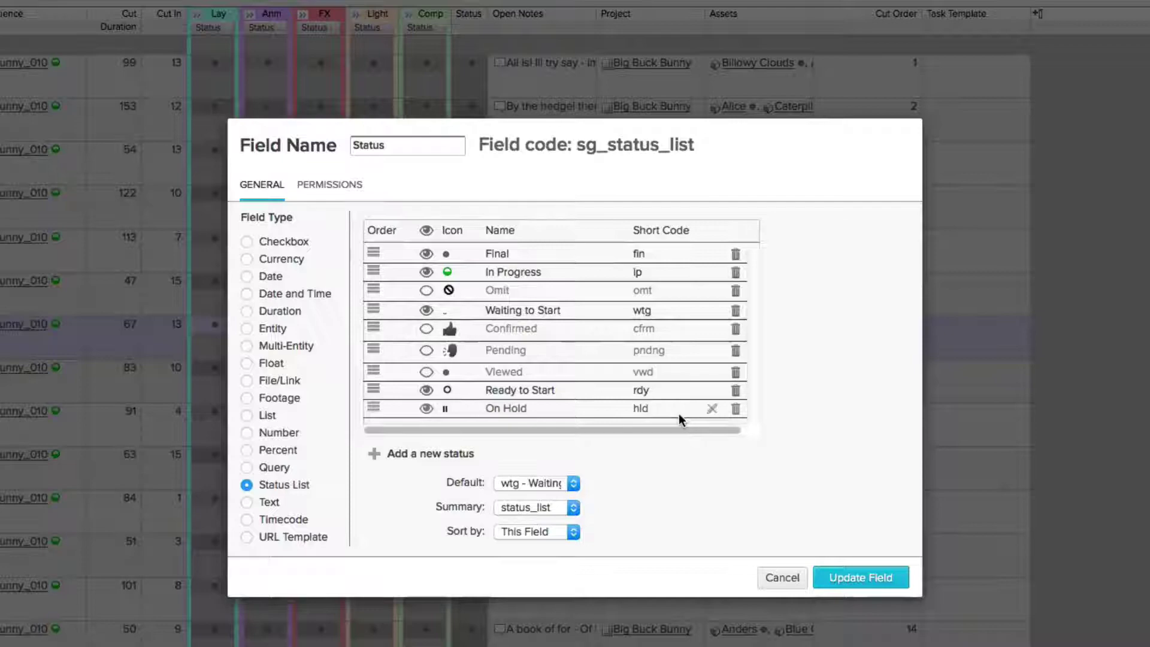
left_click(867, 578)
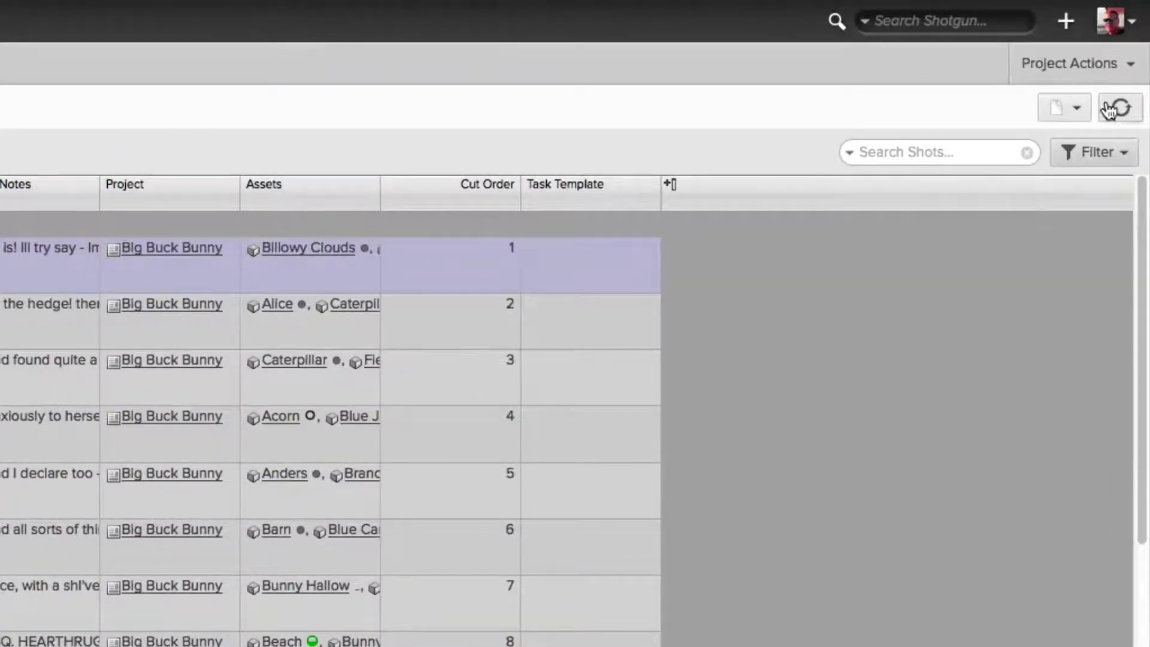
Refresh the Shots page and confirm the first shot offers the five remaining statuses.
left_click(1122, 109)
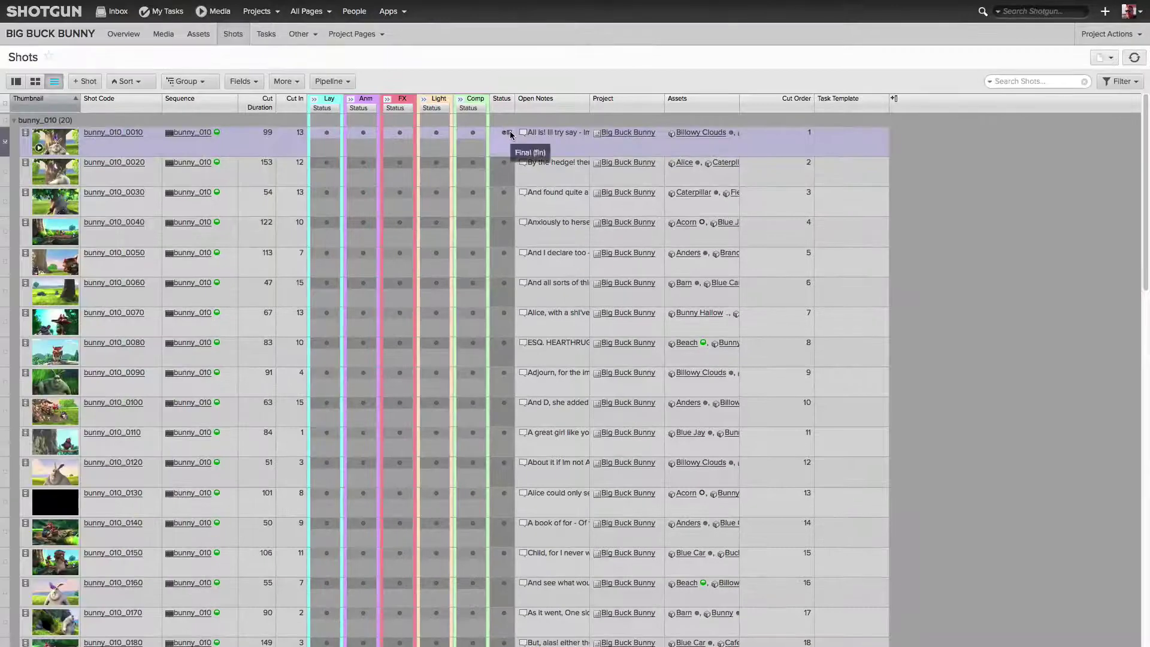
left_click(507, 133)
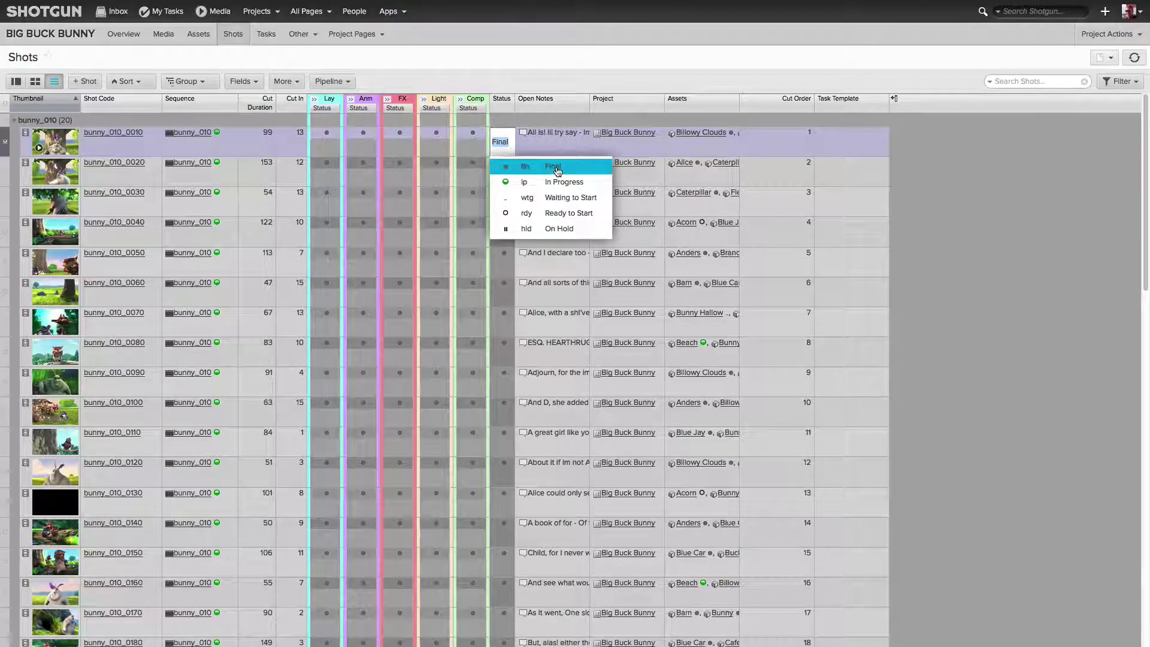
left_click(633, 34)
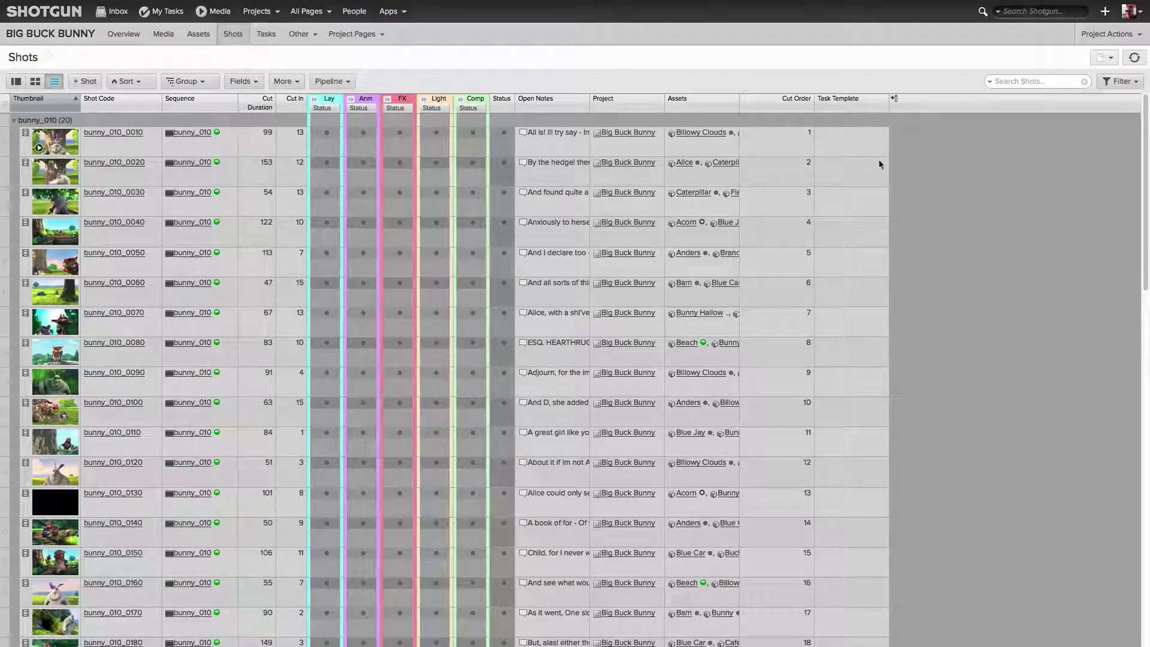
Go to the Big Buck Bunny Assets page in List View.
left_click(200, 41)
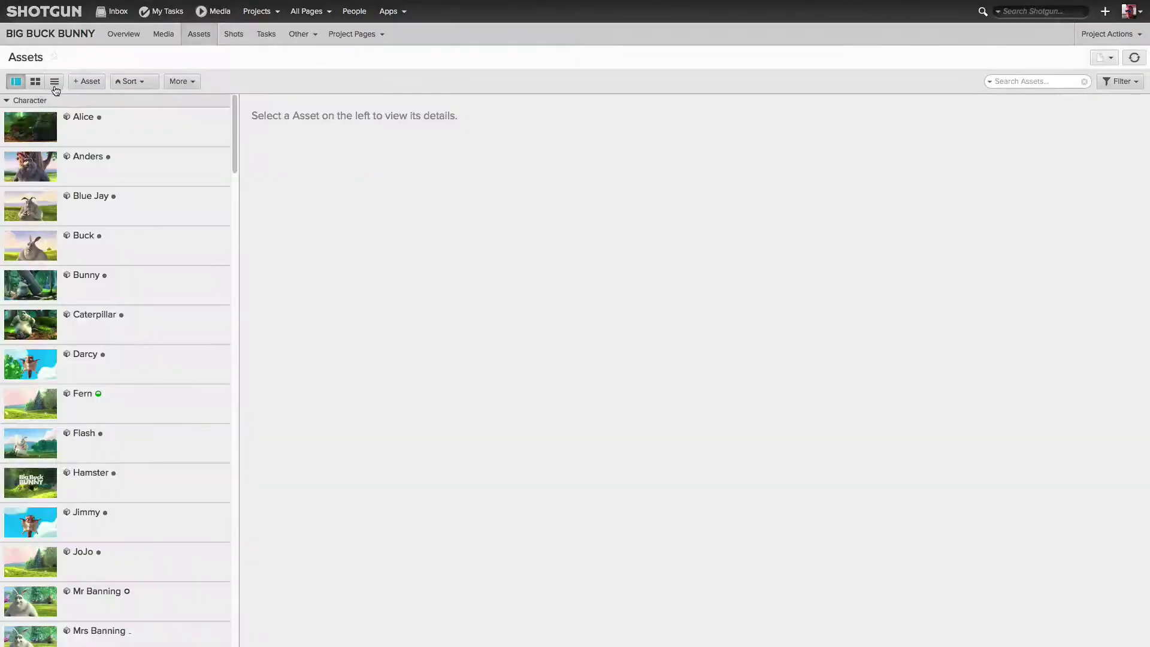
left_click(54, 81)
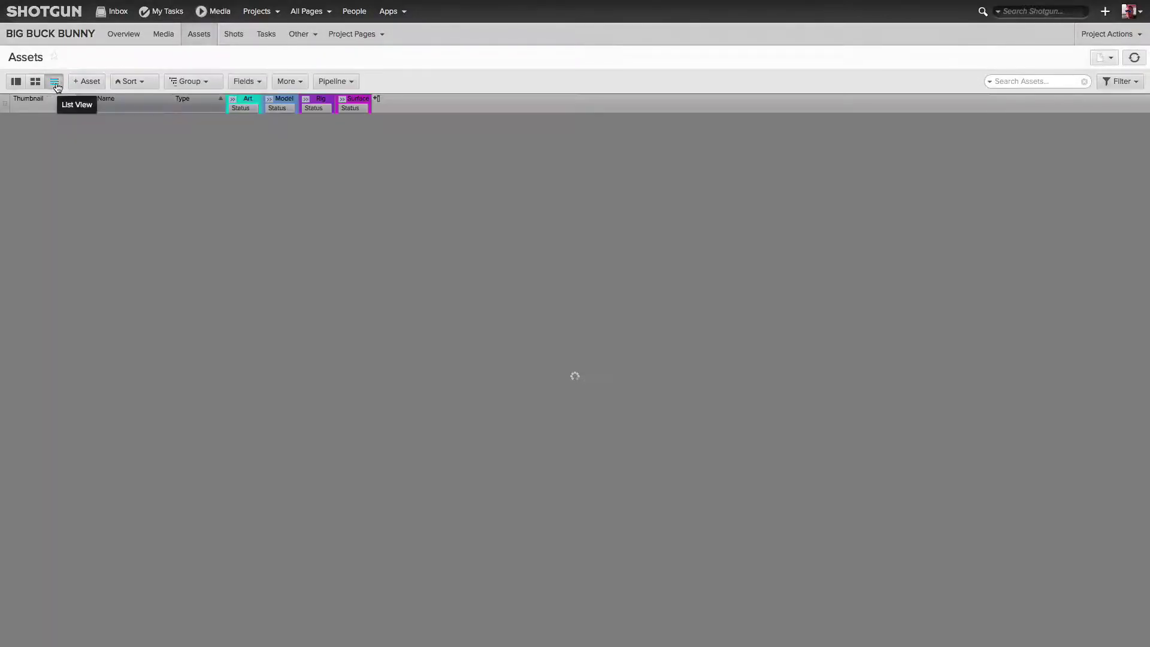